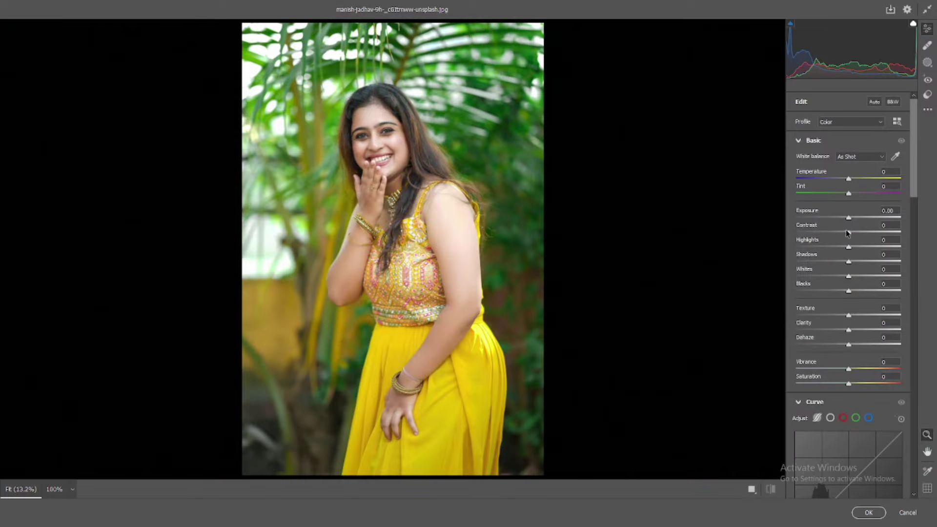
Set Basic Contrast +7, Shadows +2, Whites +7, Blacks -7, Texture -9, Clarity +3, Vibrance +20.
drag(848, 233, 853, 234)
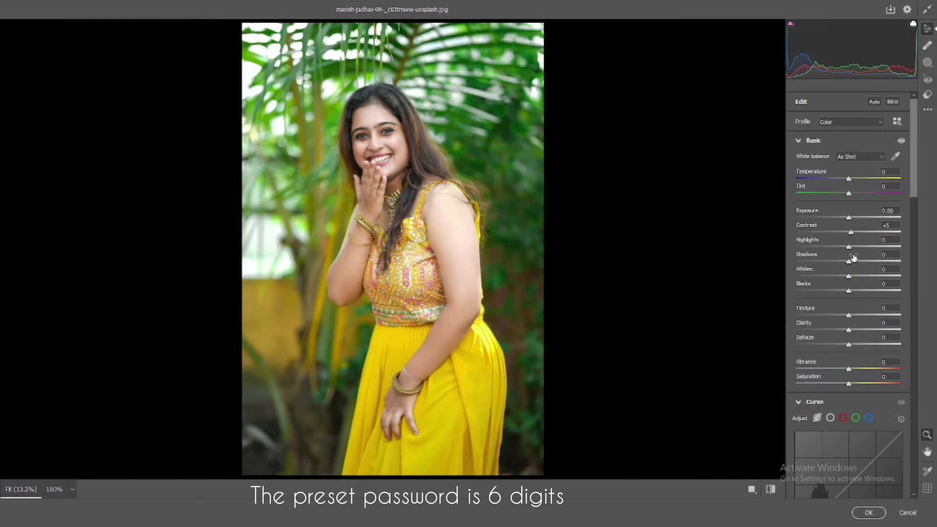
drag(849, 291, 847, 293)
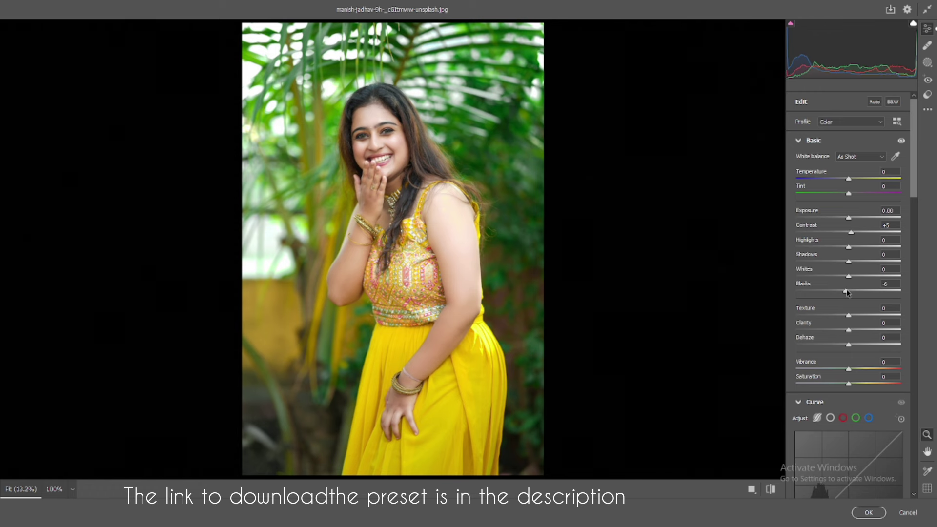
drag(848, 262, 850, 276)
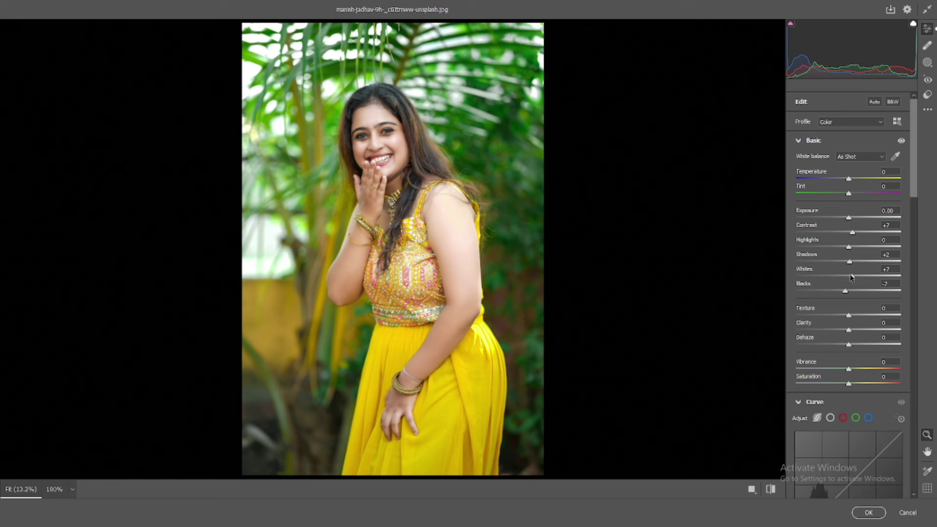
drag(848, 316, 849, 332)
drag(849, 369, 859, 372)
Set the parametric curve to Darks +3 and Shadows -5, and raise Sharpening to 106.
scroll(849, 342, down, 3)
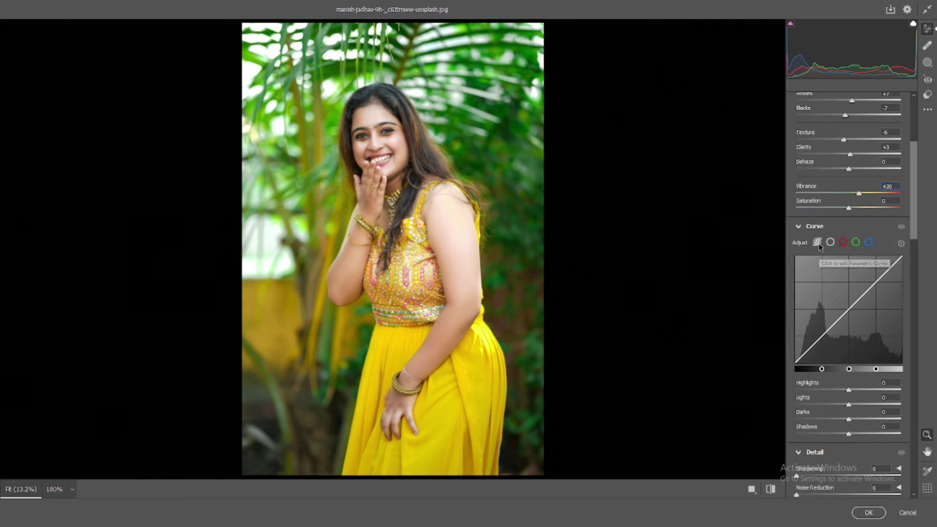
scroll(832, 274, down, 2)
mouse_move(848, 302)
mouse_down()
mouse_move(846, 315)
mouse_move(849, 303)
mouse_up()
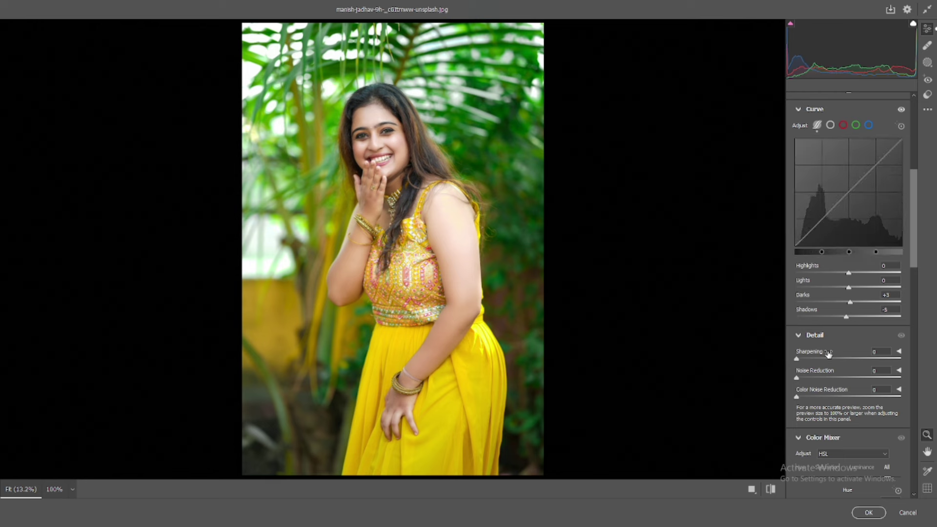
drag(849, 359, 870, 358)
Apply Noise Reduction 54 and Color Noise Reduction 57, check at 100%, and ease Sharpening to 79.
click(855, 396)
click(374, 126)
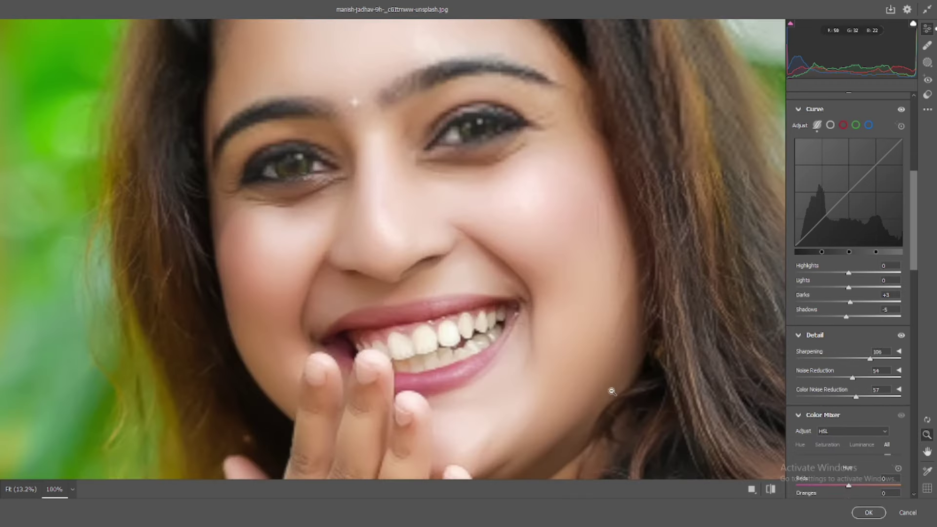
click(770, 488)
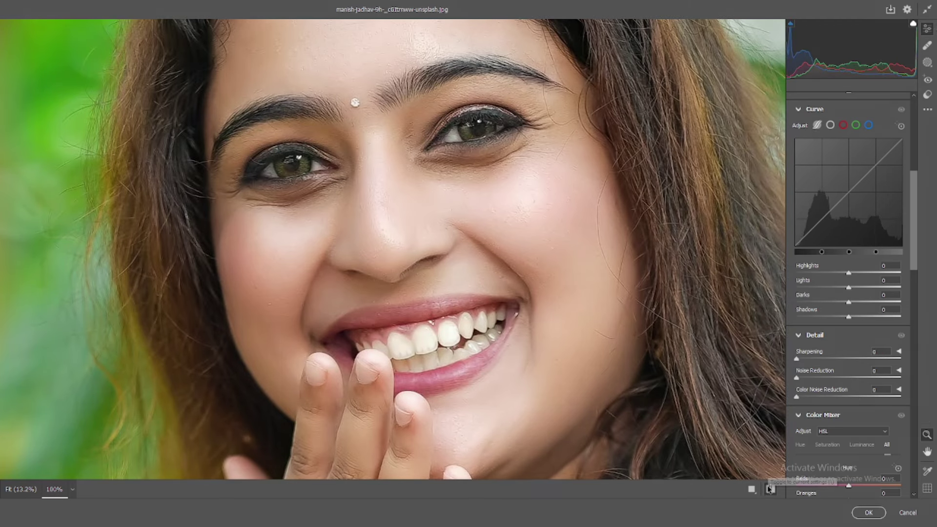
click(770, 488)
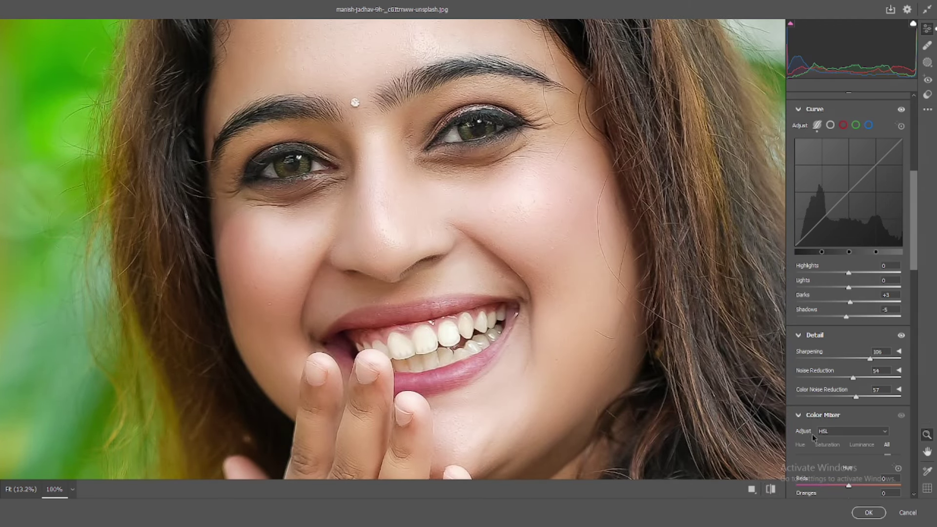
drag(873, 364, 851, 363)
click(632, 357)
Shift the HSL hues to Reds -57, Oranges +9, Yellows -65 and Greens -34.
scroll(842, 358, down, 3)
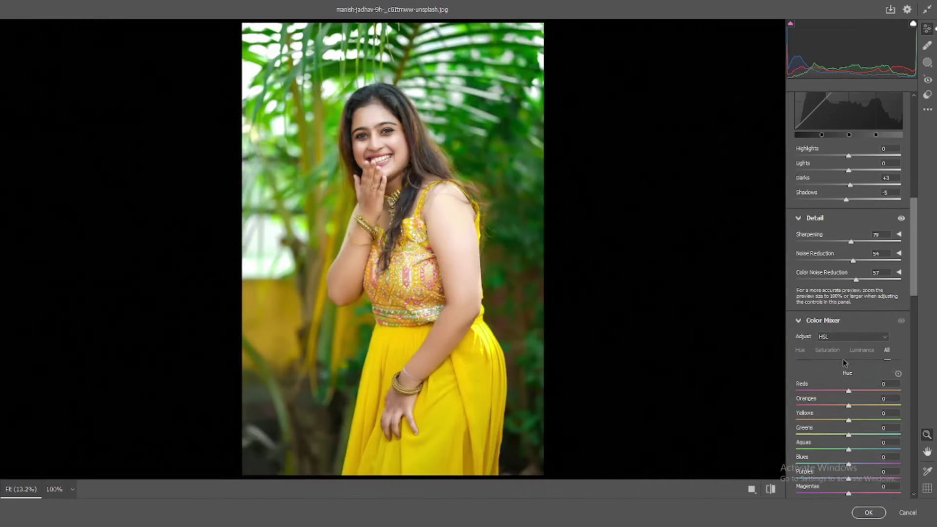
scroll(841, 341, down, 3)
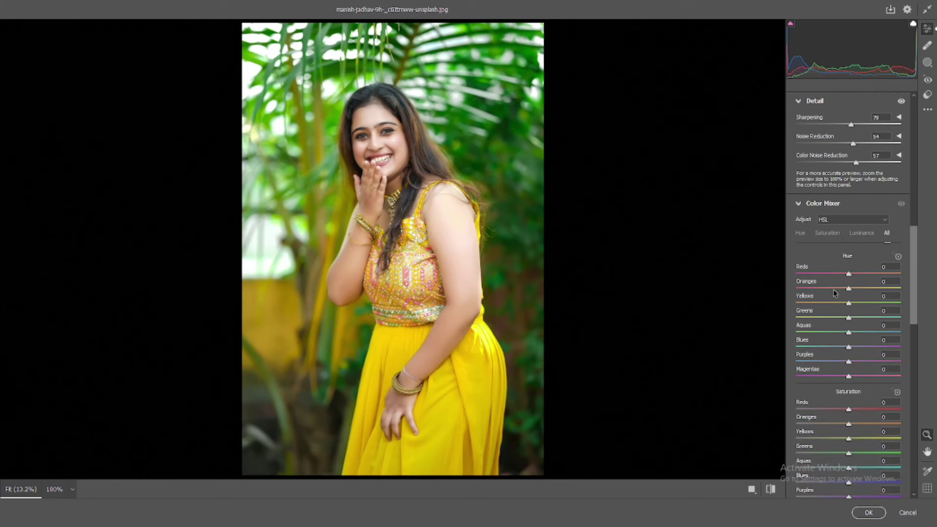
mouse_move(846, 288)
mouse_down()
mouse_move(854, 291)
mouse_move(824, 306)
mouse_up()
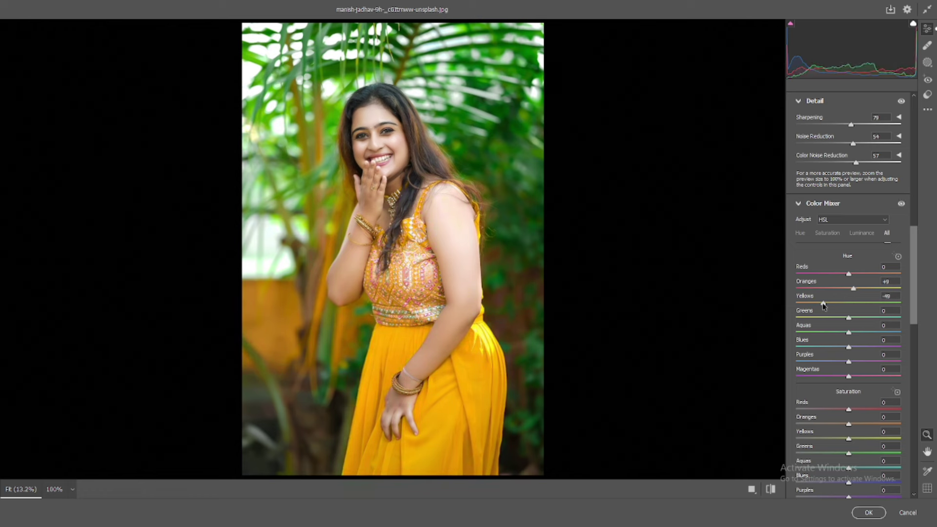
drag(847, 276, 815, 276)
mouse_move(848, 317)
mouse_down()
mouse_move(800, 318)
mouse_move(861, 317)
mouse_move(800, 316)
mouse_move(822, 317)
mouse_move(818, 306)
mouse_move(832, 319)
mouse_up()
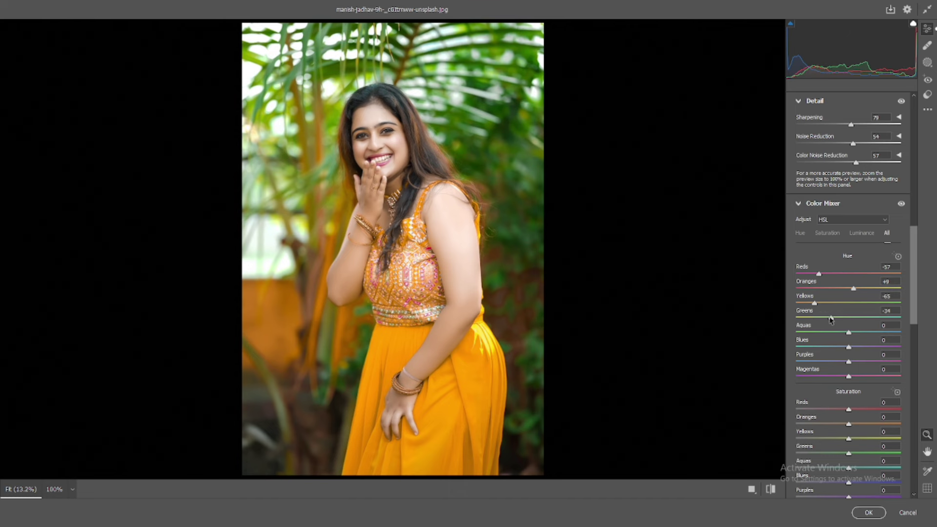
Set the HSL hues for Aquas and Blues to -100 and Magentas to +32, resetting Purples to zero.
scroll(831, 320, down, 2)
drag(836, 272, 795, 275)
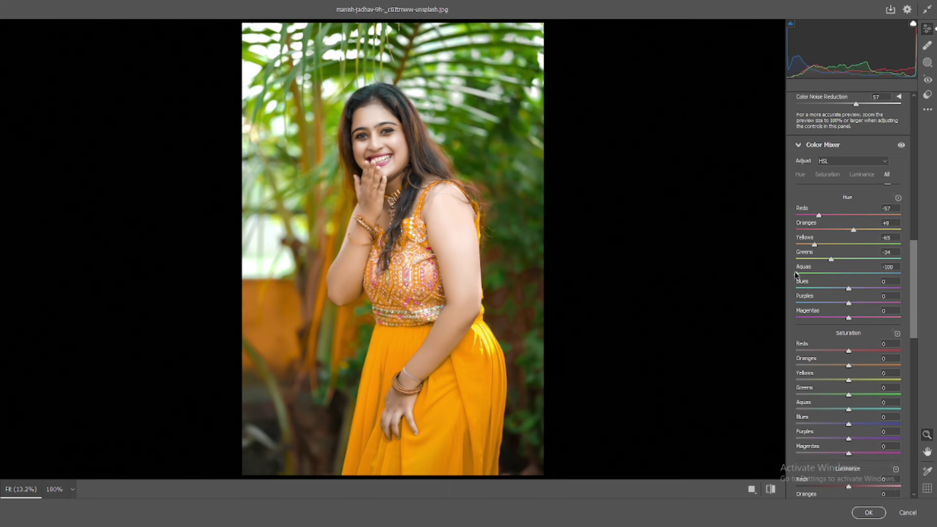
mouse_move(848, 288)
mouse_down()
mouse_move(795, 289)
mouse_move(807, 304)
mouse_move(863, 318)
mouse_up()
double_click(806, 303)
Set Saturation to Reds +32, Greens -61, Aquas +29, Blues +33, Purples +32 and Magentas +32.
scroll(861, 317, down, 3)
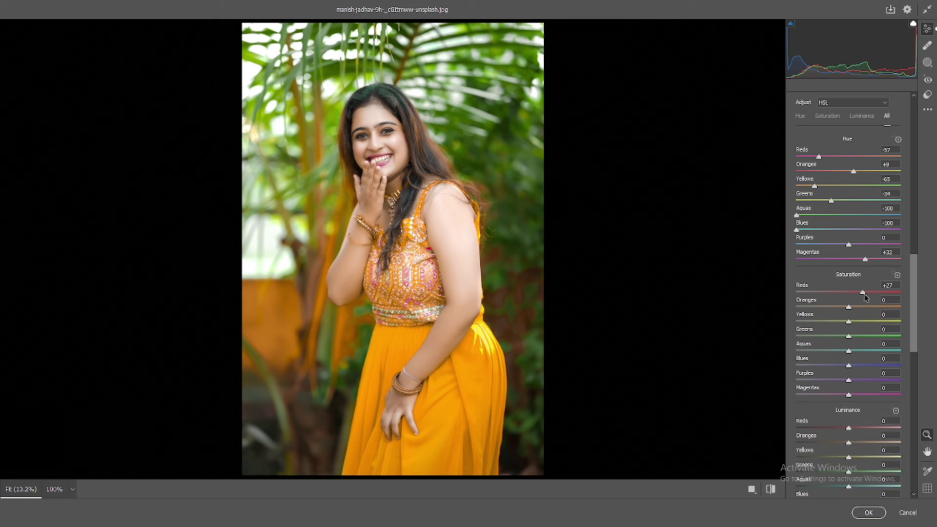
drag(864, 296, 868, 298)
drag(849, 336, 822, 336)
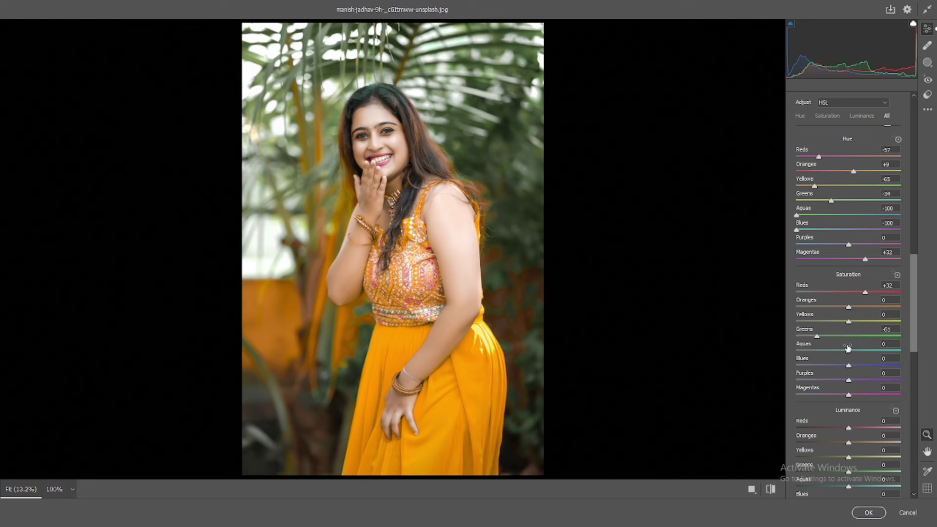
drag(849, 351, 866, 364)
click(865, 365)
click(865, 380)
Brighten Red luminance to +10 and raise Orange saturation to +13.
scroll(855, 323, down, 3)
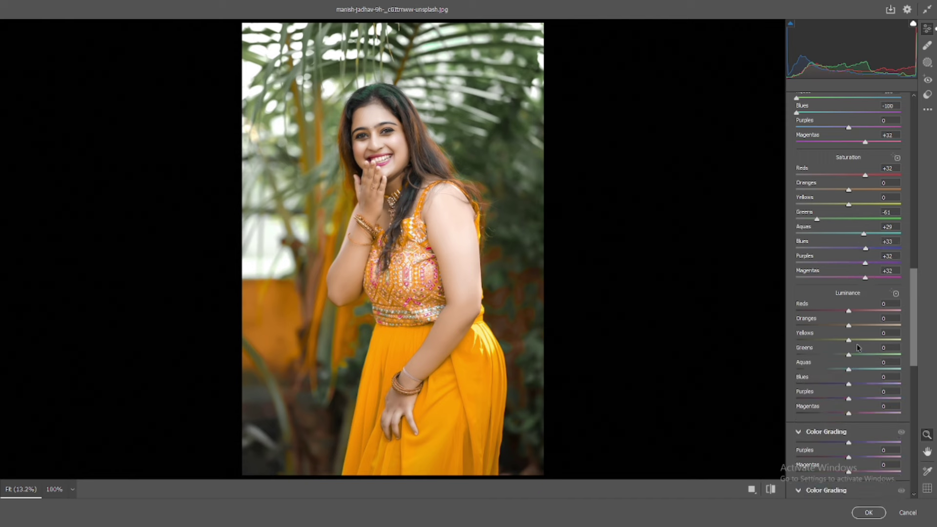
drag(848, 313, 854, 315)
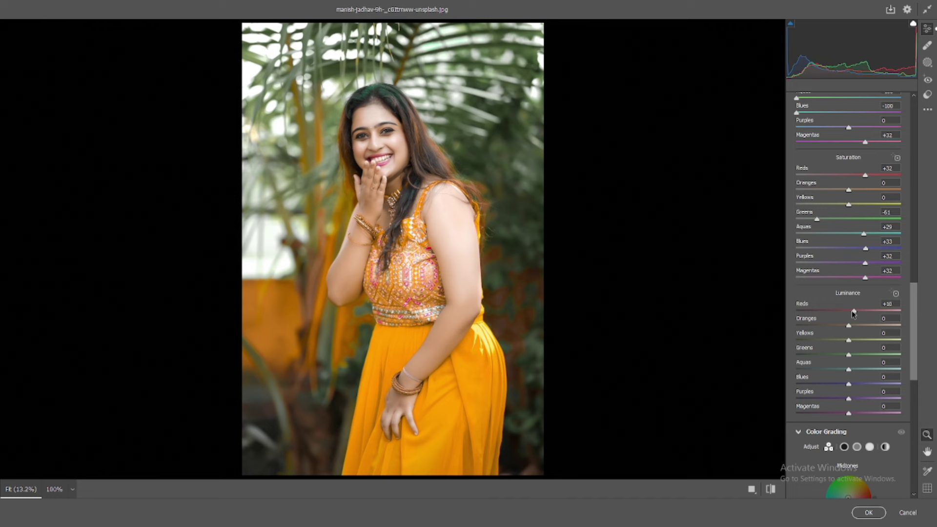
scroll(853, 314, up, 3)
scroll(851, 310, up, 2)
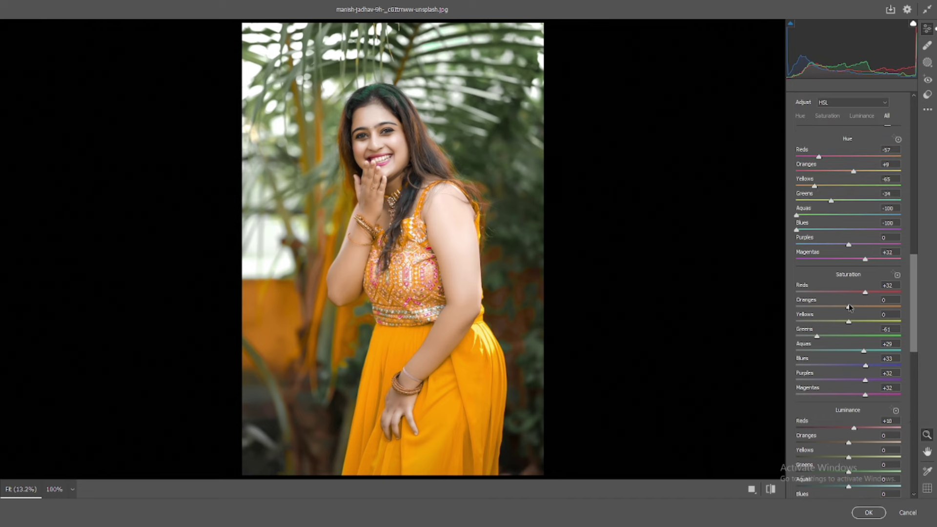
drag(847, 306, 855, 308)
Set Luminance to Yellows +9, Greens and Aquas -14, Blues and Purples -15, and darken Magentas.
scroll(856, 306, down, 4)
scroll(851, 263, down, 1)
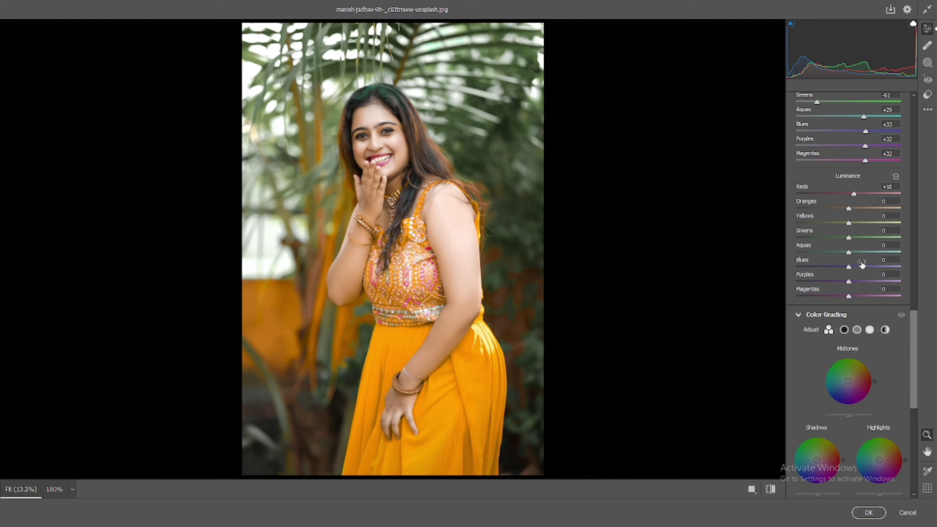
mouse_move(849, 241)
mouse_down()
mouse_move(845, 224)
mouse_move(853, 225)
mouse_up()
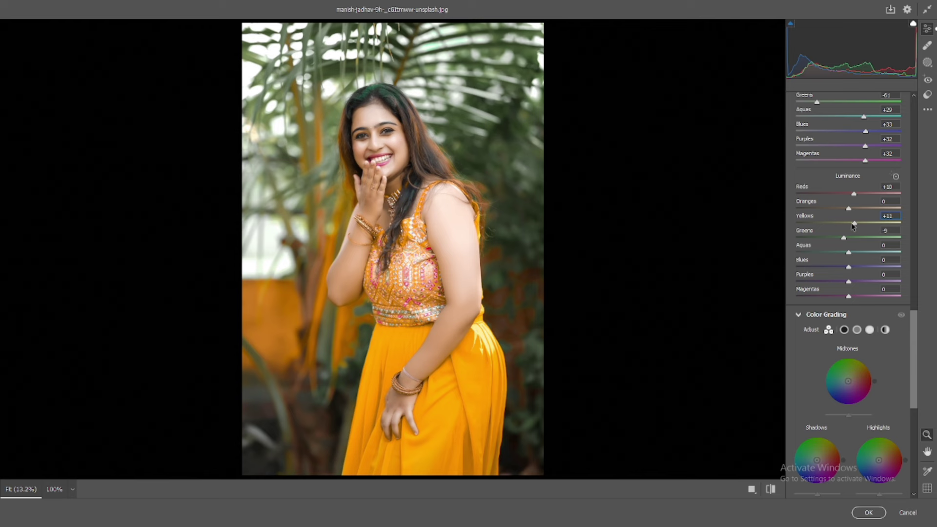
drag(853, 225, 841, 240)
drag(849, 252, 845, 297)
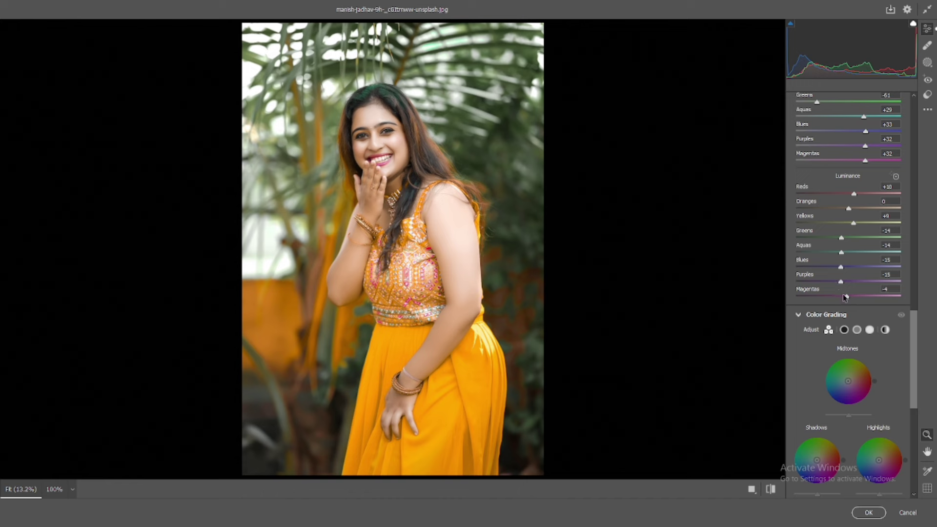
Bring the Aqua and Blue hues back near neutral, at Aquas -17 and Blues +6.
scroll(844, 295, up, 2)
scroll(843, 295, up, 2)
scroll(843, 295, up, 2)
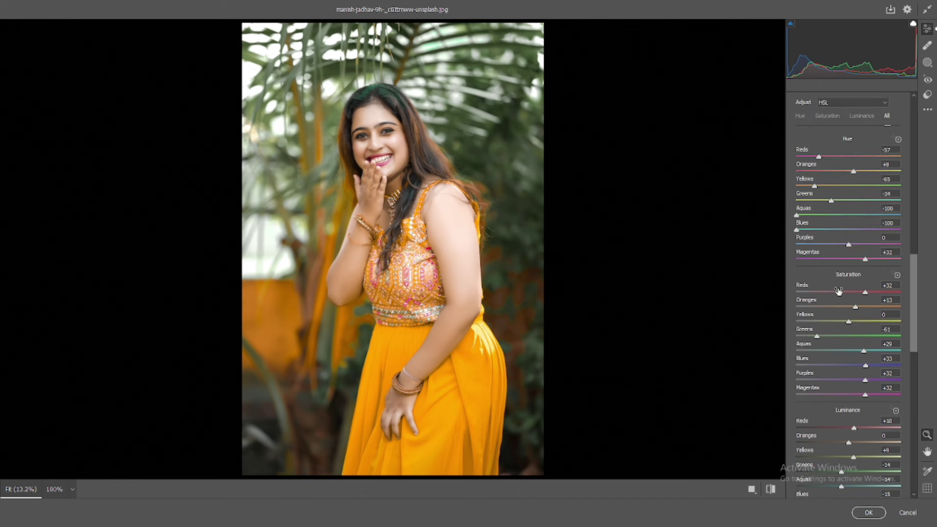
mouse_move(797, 230)
mouse_down()
mouse_move(876, 224)
mouse_move(796, 215)
mouse_up()
drag(848, 244, 784, 249)
double_click(804, 245)
drag(829, 216, 853, 215)
mouse_move(796, 229)
mouse_down()
mouse_move(852, 230)
mouse_move(835, 216)
mouse_up()
scroll(835, 219, down, 2)
Compare the current edit against the original photo using the before/after toggle.
scroll(836, 229, down, 1)
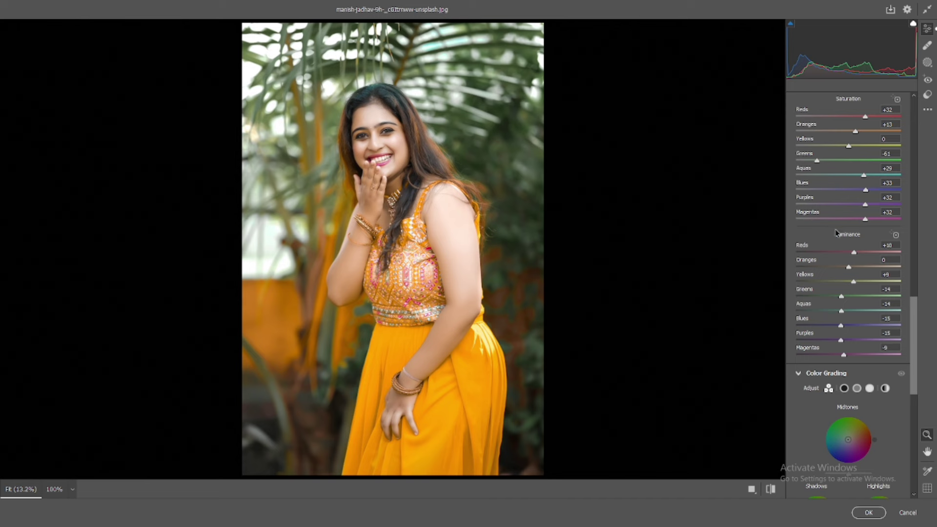
scroll(838, 241, down, 2)
scroll(840, 254, down, 1)
scroll(841, 254, down, 2)
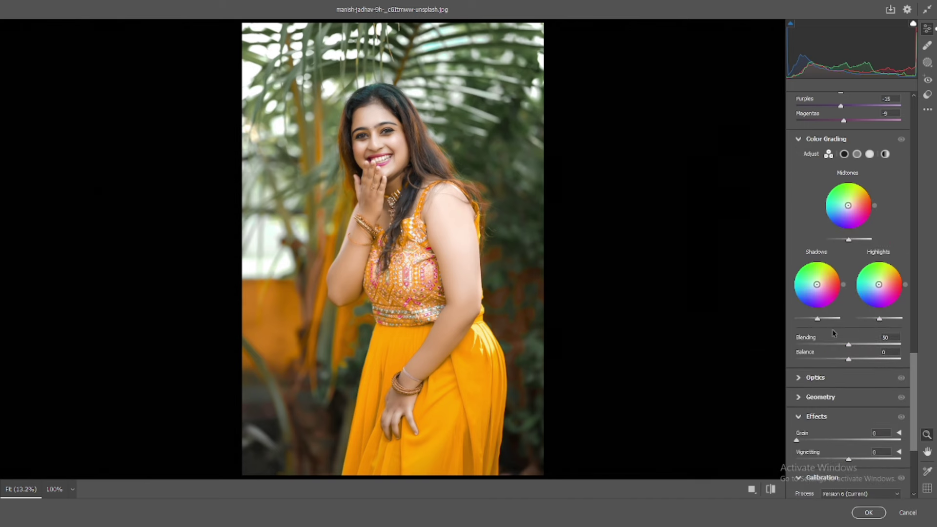
click(771, 490)
double_click(771, 490)
Set Basic Contrast +16, Whites +5 and Blacks -10.
scroll(859, 317, up, 4)
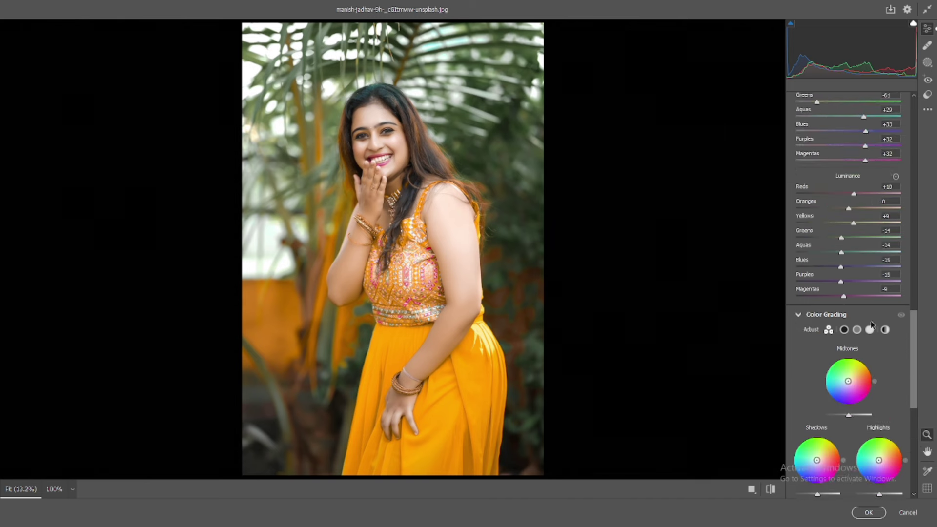
scroll(866, 319, up, 4)
scroll(873, 321, up, 4)
scroll(872, 319, up, 3)
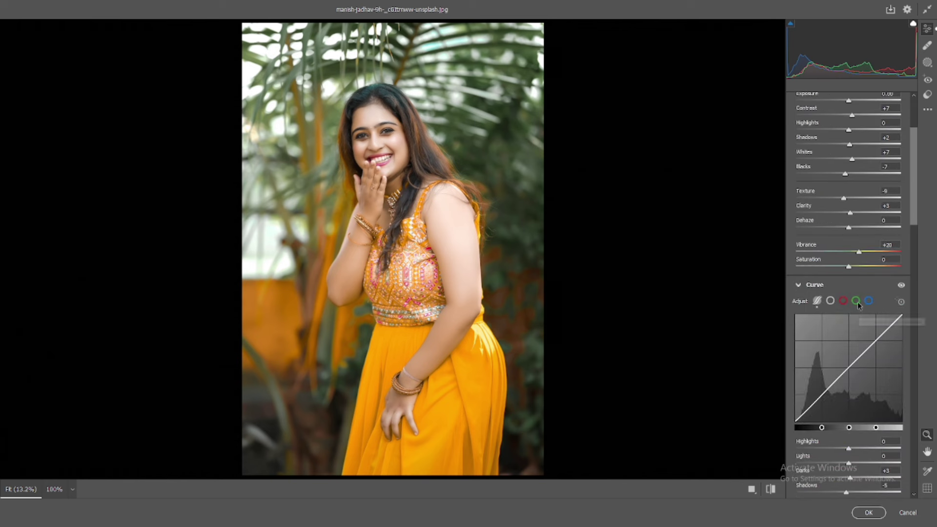
scroll(860, 192, up, 1)
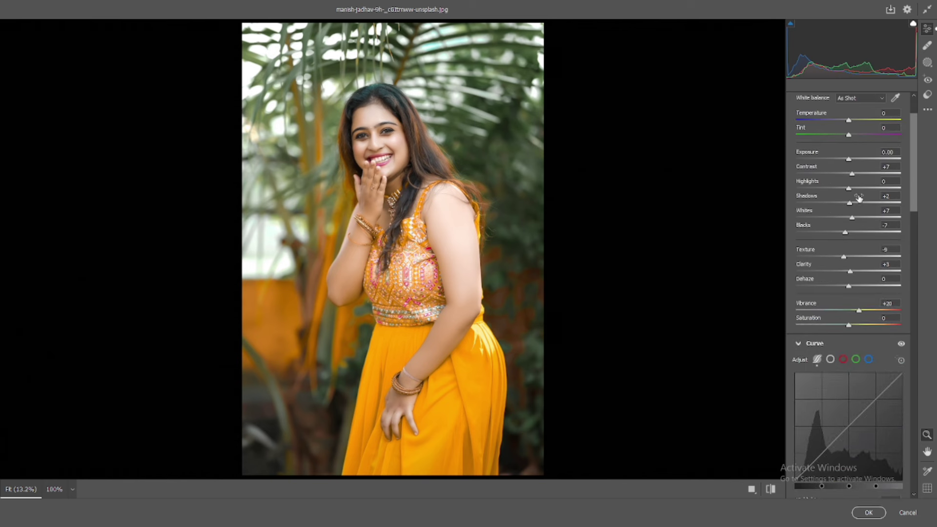
drag(855, 219, 853, 221)
drag(853, 176, 855, 176)
drag(845, 232, 844, 233)
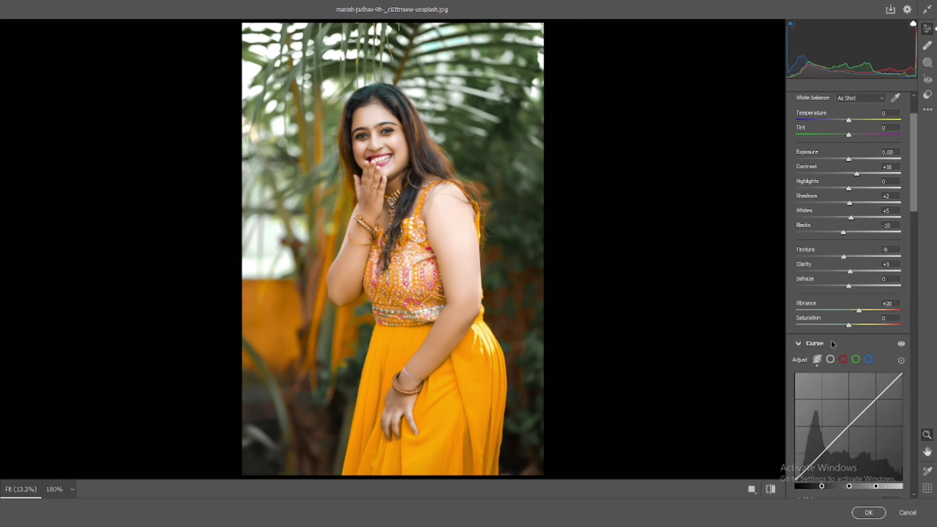
click(830, 360)
Add highlight, midtone and shadow points to the RGB point curve and lift the black point.
scroll(835, 341, down, 2)
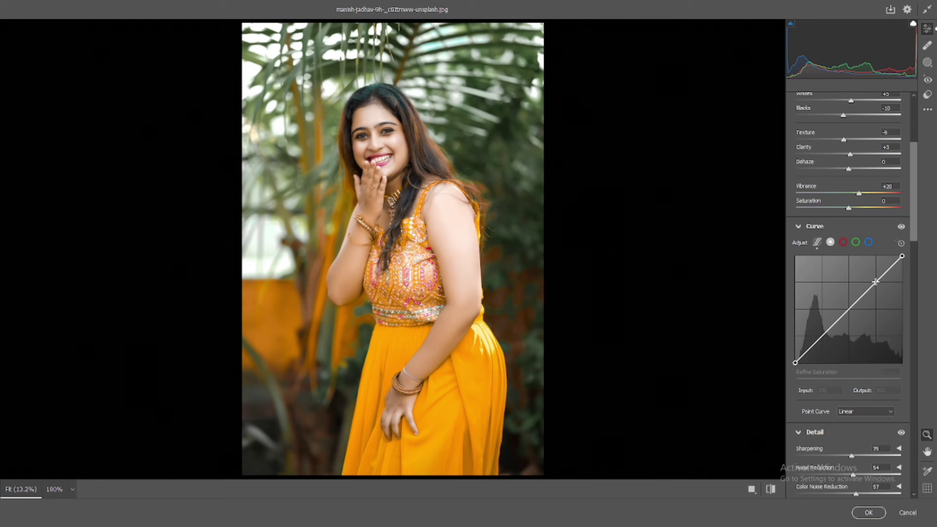
click(875, 282)
click(849, 307)
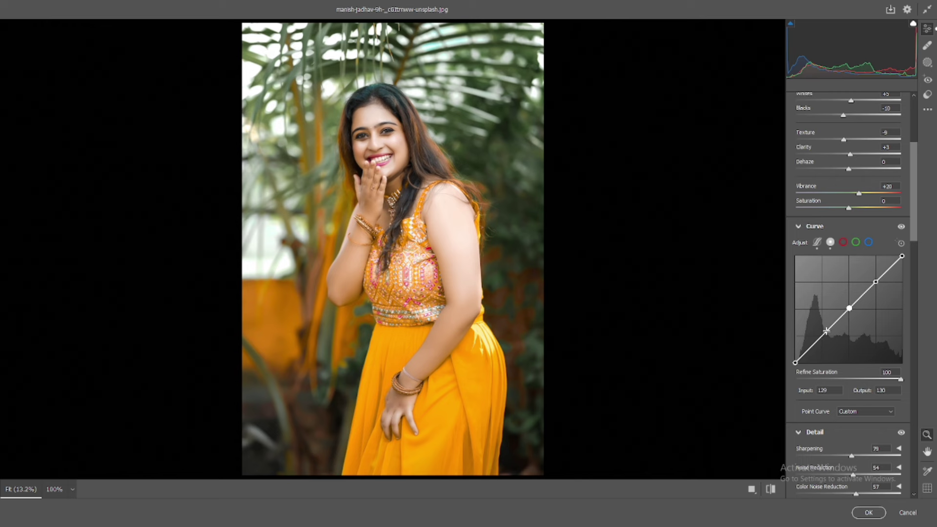
click(822, 337)
drag(822, 336, 821, 338)
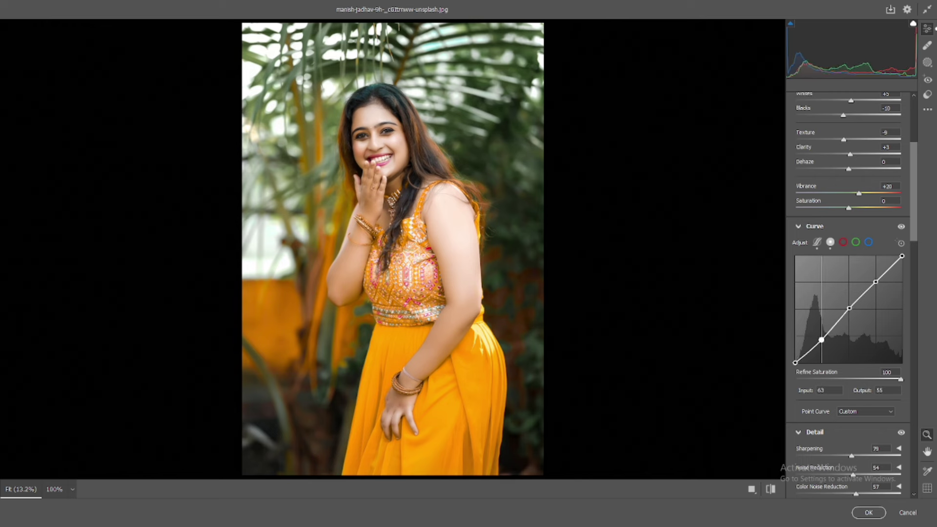
click(808, 350)
drag(795, 363, 808, 349)
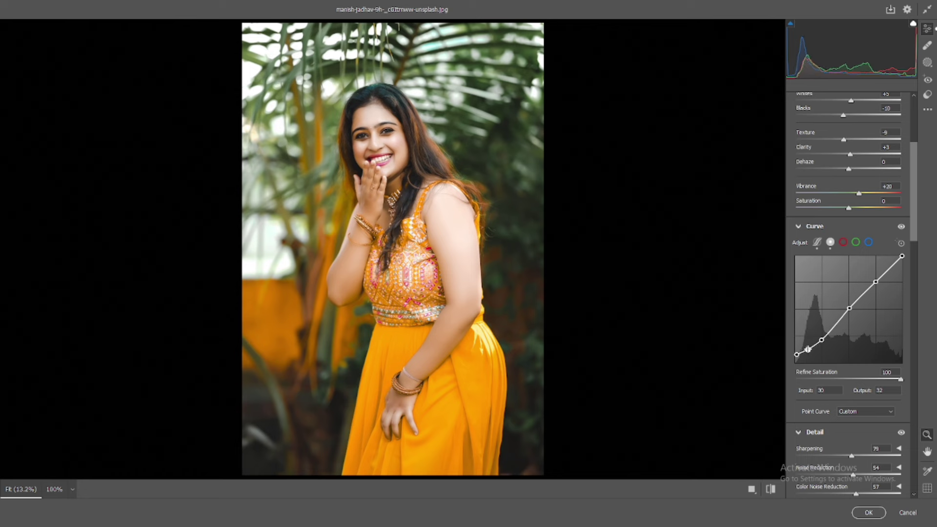
drag(821, 340, 821, 339)
Refine the S-curve's highlight and shadow points and lower the white point to 251.
click(849, 307)
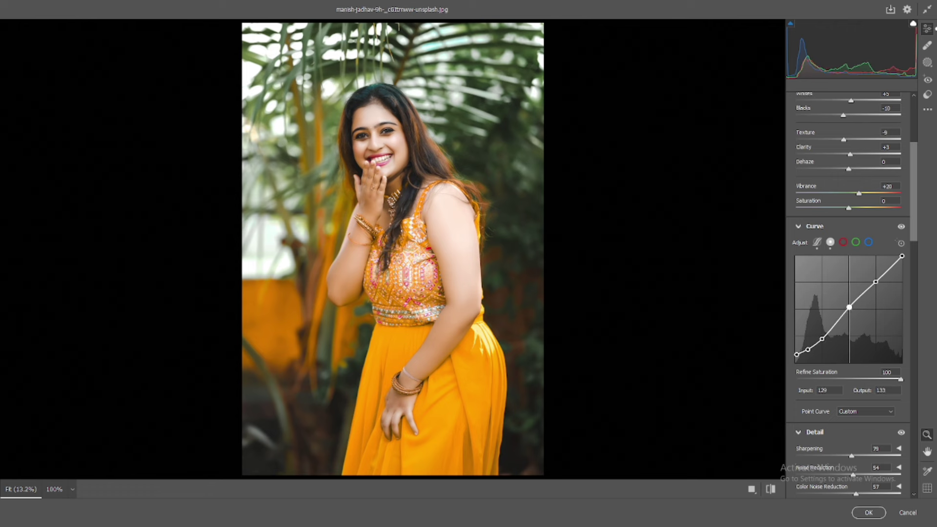
click(876, 282)
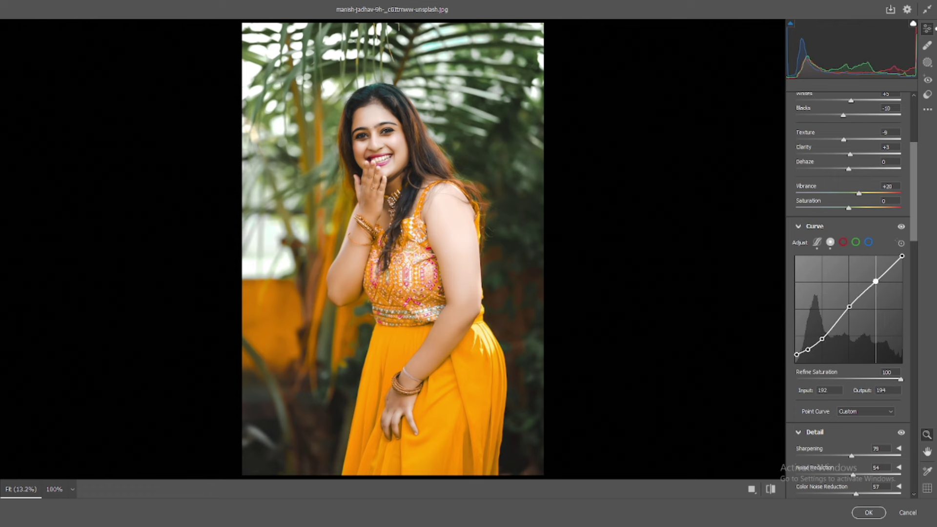
mouse_move(875, 282)
mouse_down()
mouse_move(902, 261)
mouse_move(875, 279)
mouse_up()
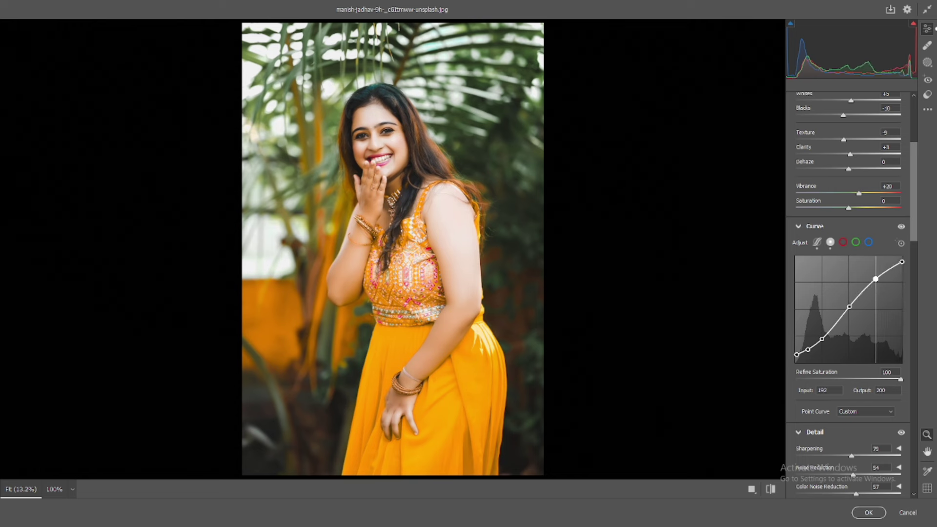
click(849, 307)
drag(823, 339, 825, 336)
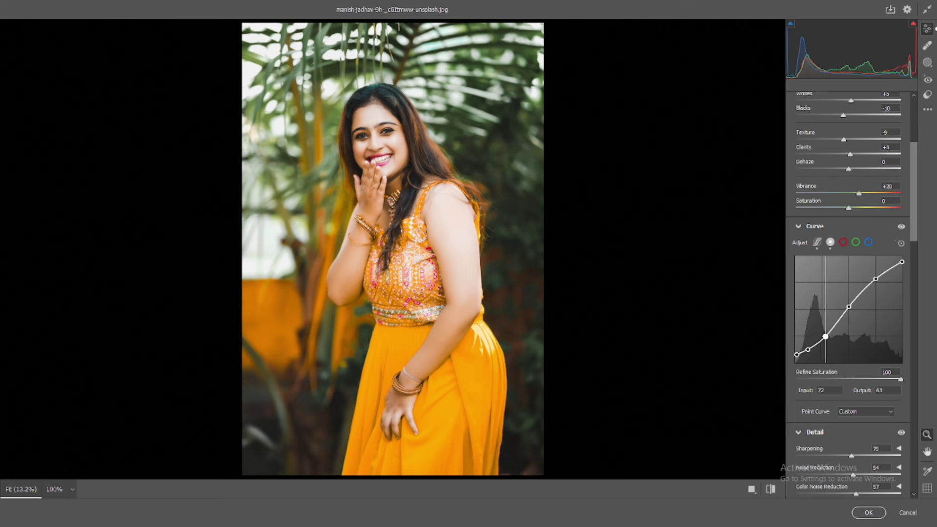
drag(808, 349, 810, 346)
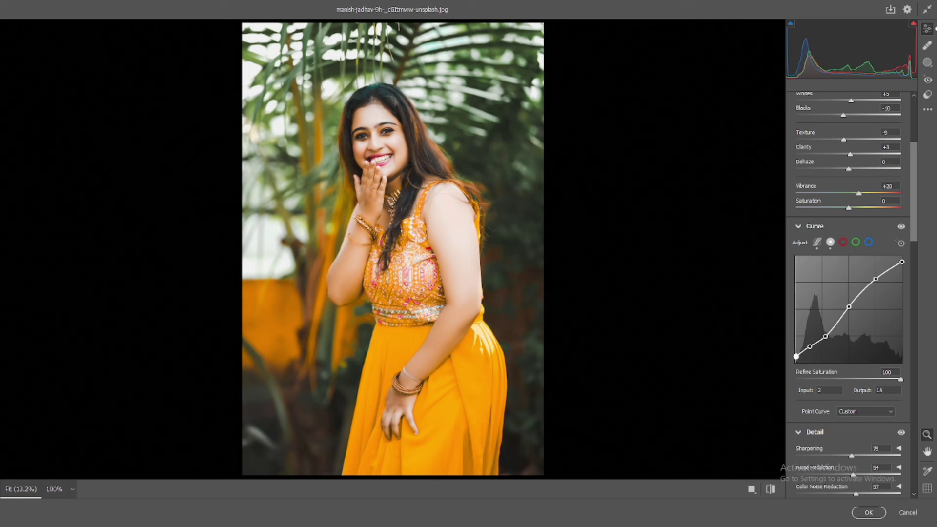
drag(810, 347, 809, 350)
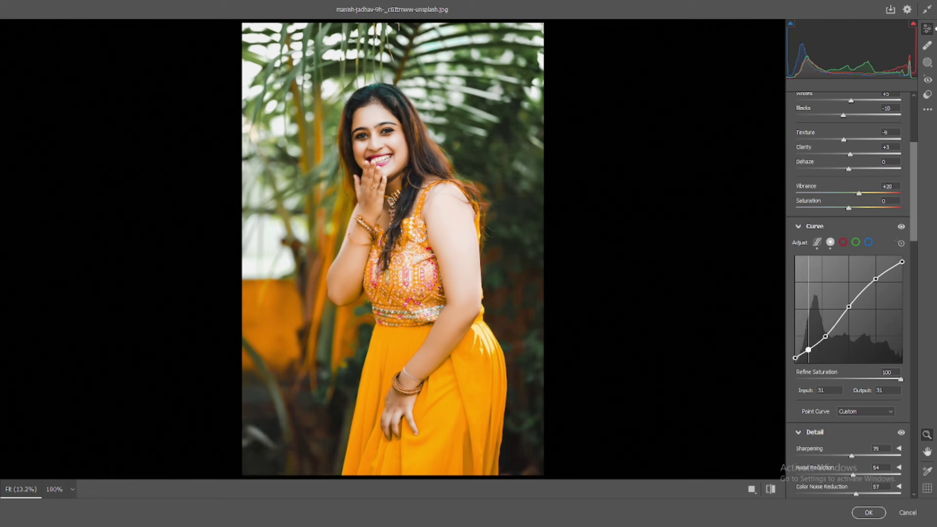
click(825, 336)
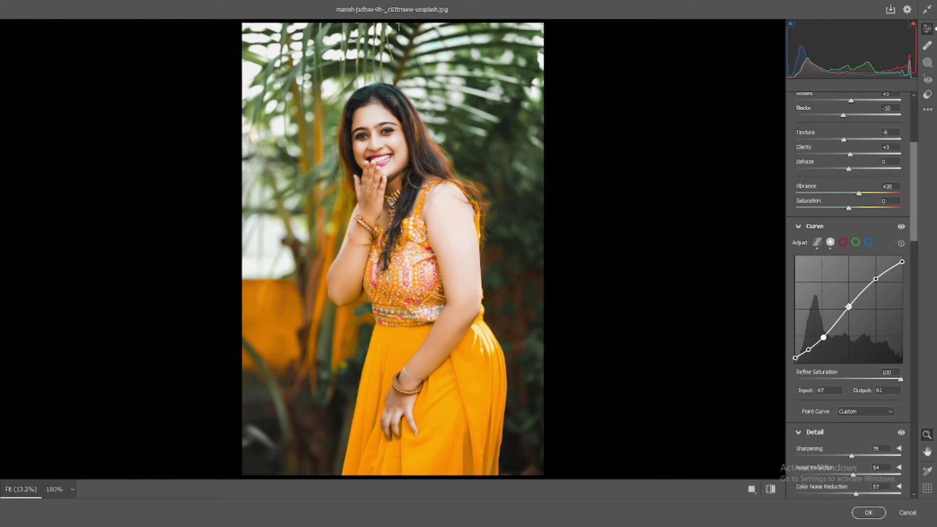
click(849, 307)
click(901, 262)
drag(902, 261, 902, 257)
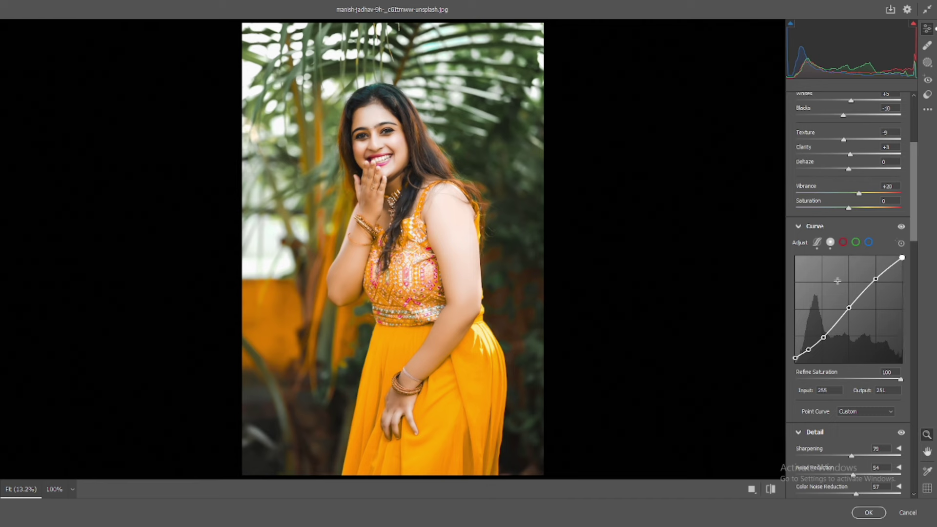
Add three points to the Green channel curve and raise its highlight point slightly.
click(843, 243)
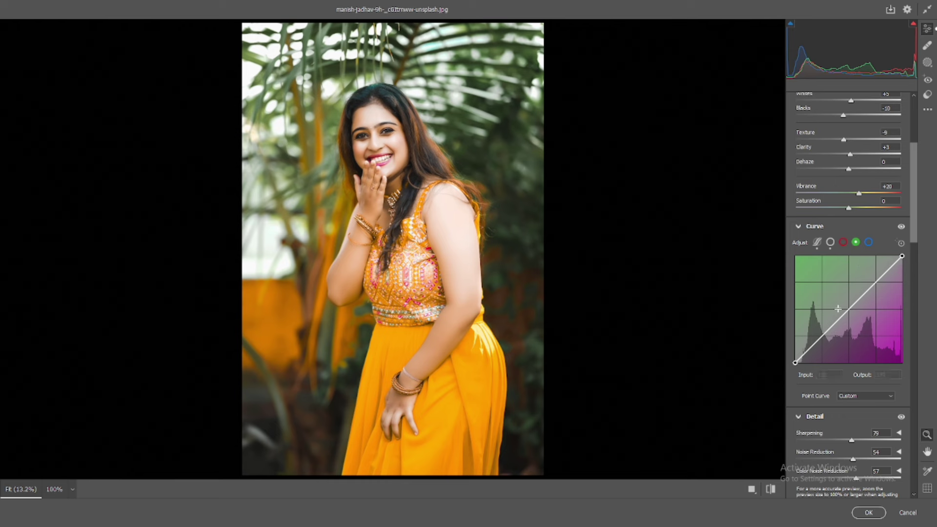
click(875, 282)
click(849, 309)
click(823, 335)
drag(823, 336, 822, 338)
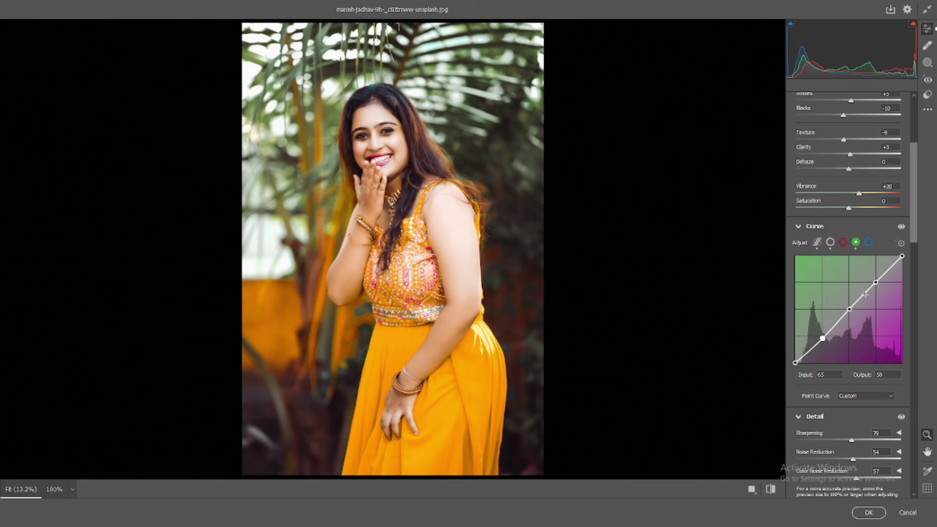
drag(876, 282, 876, 280)
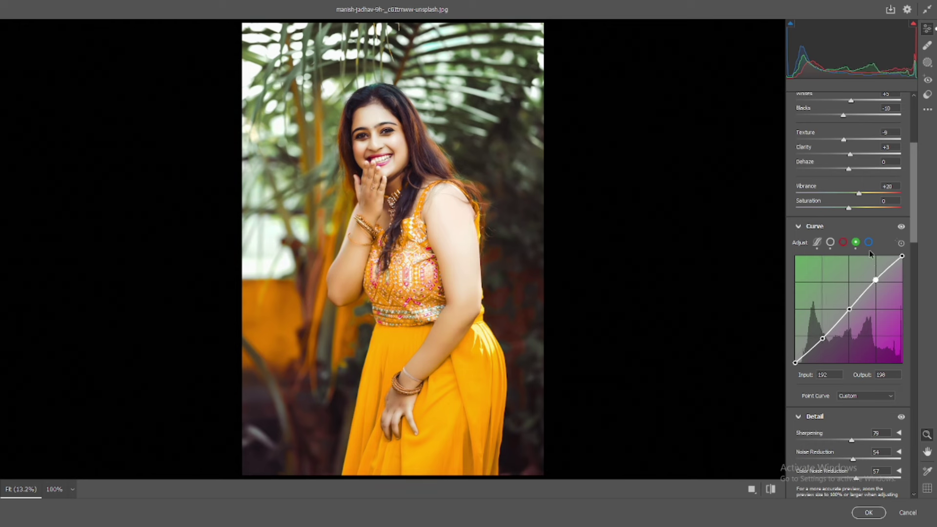
Shape the Red curve: highlights 191→199, shadows 63→59, black output 9.
click(843, 242)
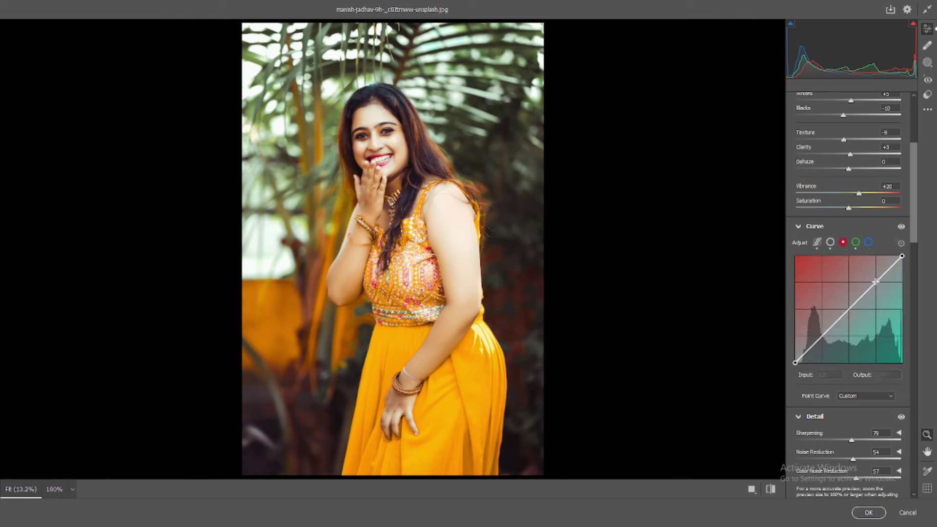
click(876, 281)
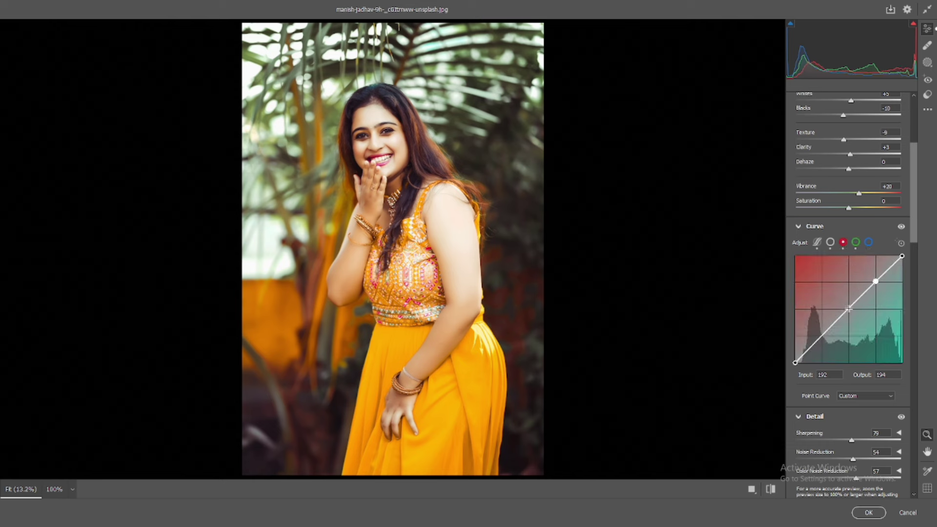
click(849, 308)
click(821, 335)
drag(822, 337, 823, 332)
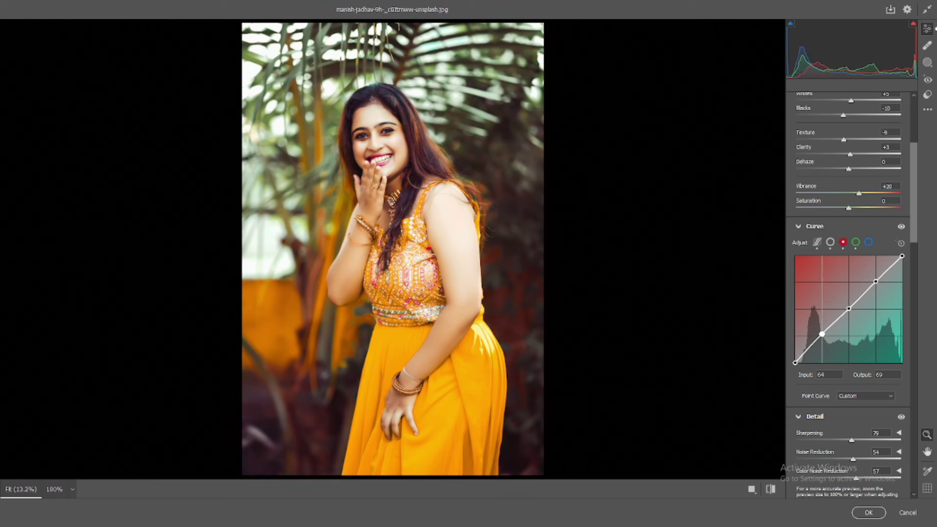
drag(823, 332, 821, 334)
drag(875, 282, 875, 279)
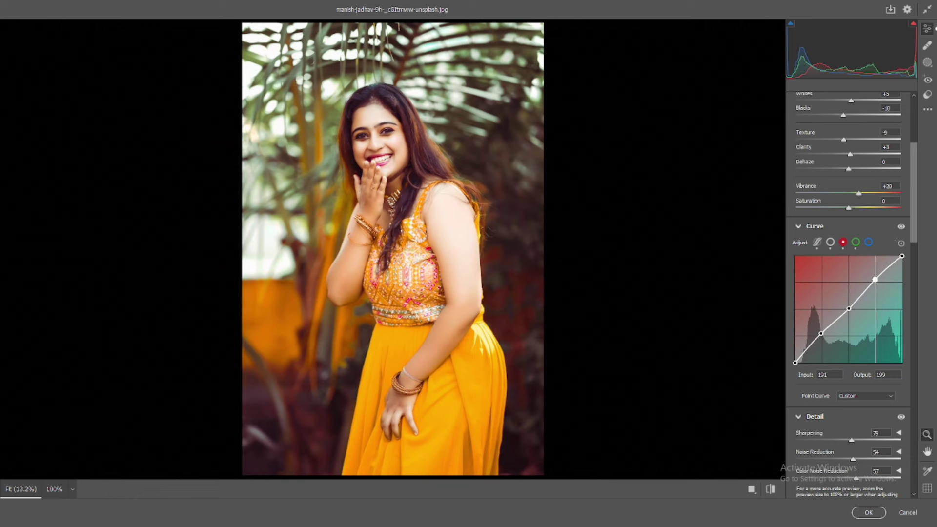
drag(820, 333, 822, 337)
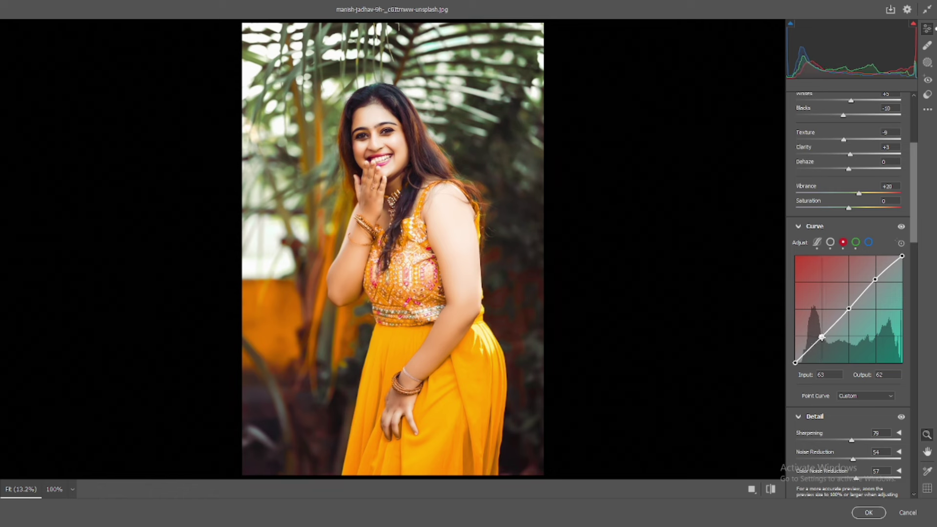
drag(821, 336, 796, 359)
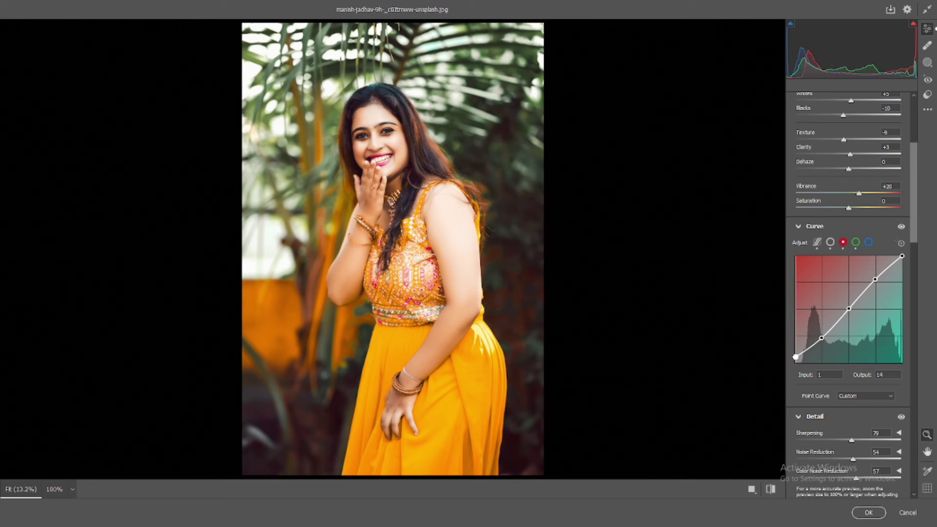
Lower the black and white endpoints of the Green channel curve.
click(856, 242)
drag(795, 362, 797, 363)
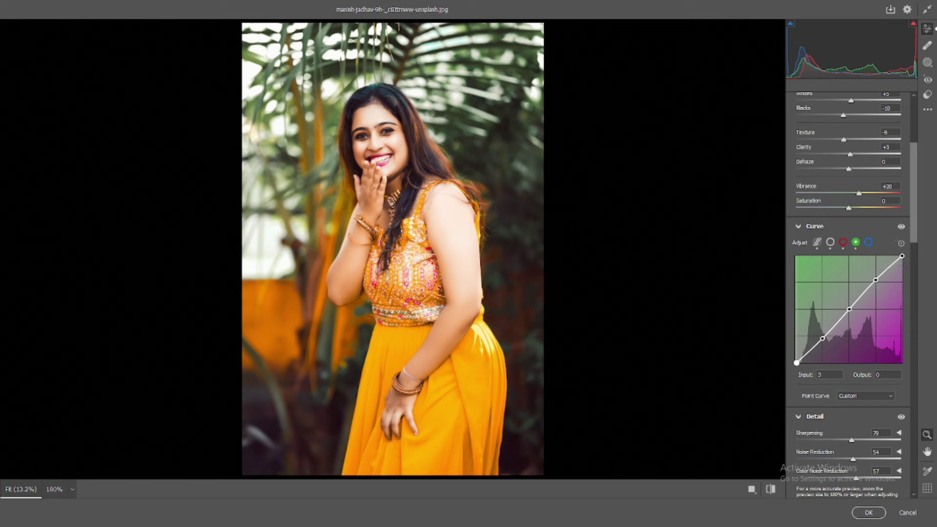
drag(901, 256, 901, 256)
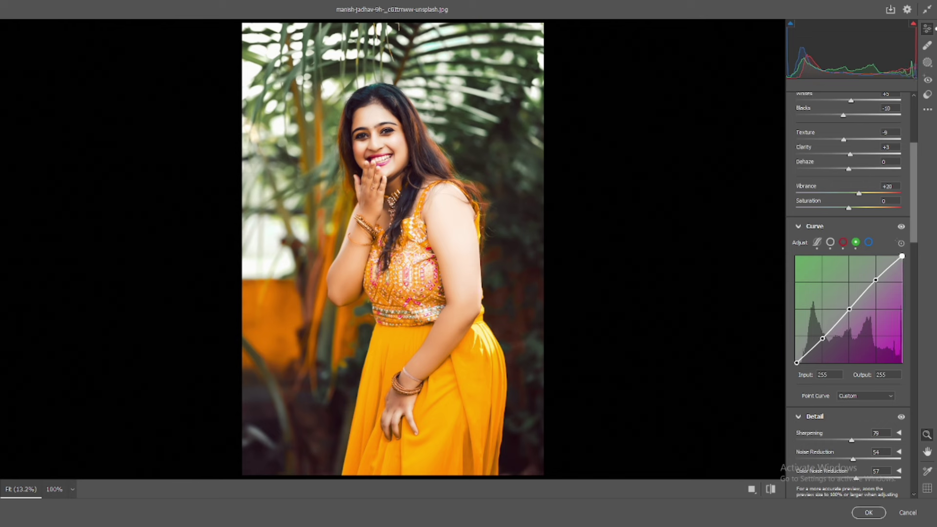
Shape the Blue curve: shadows lifted 61→67, highlights lowered 199→186 toward yellow.
click(868, 242)
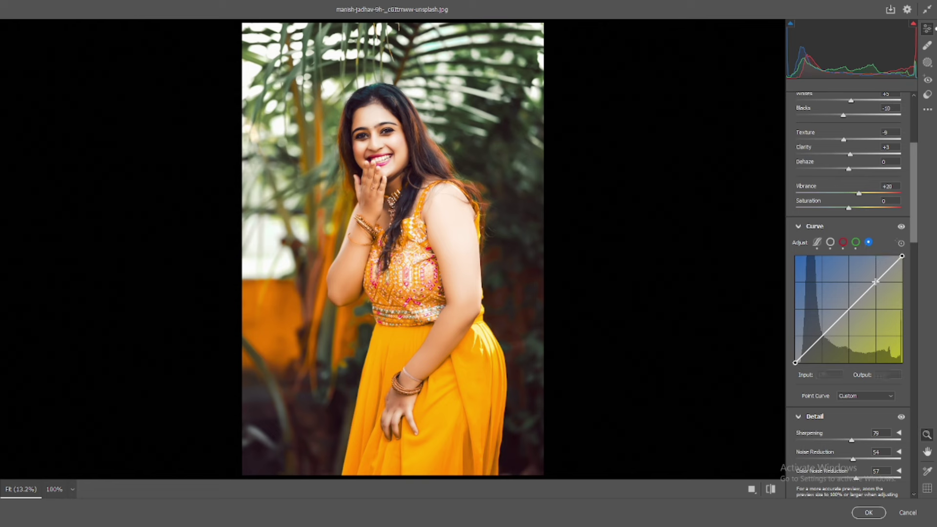
click(876, 282)
click(849, 309)
click(822, 335)
drag(822, 336, 822, 338)
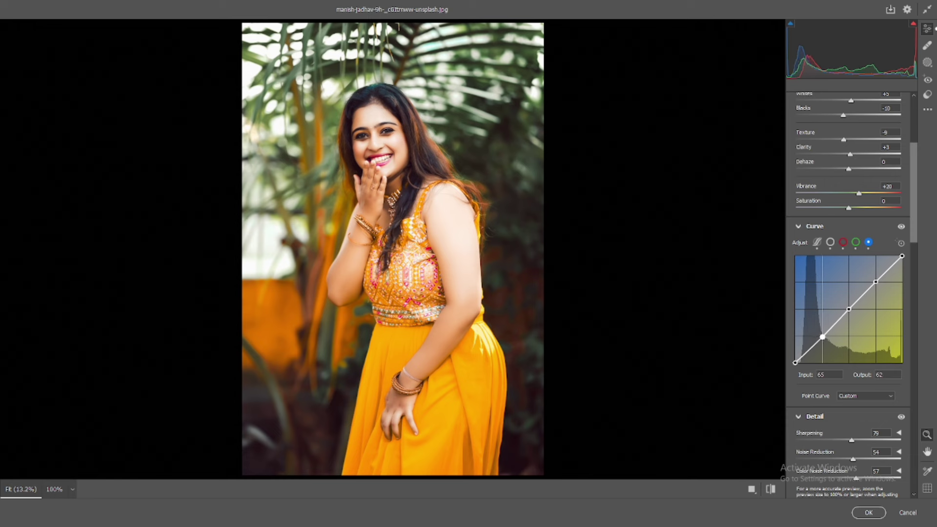
key(Delete)
drag(821, 335, 822, 338)
drag(876, 281, 878, 284)
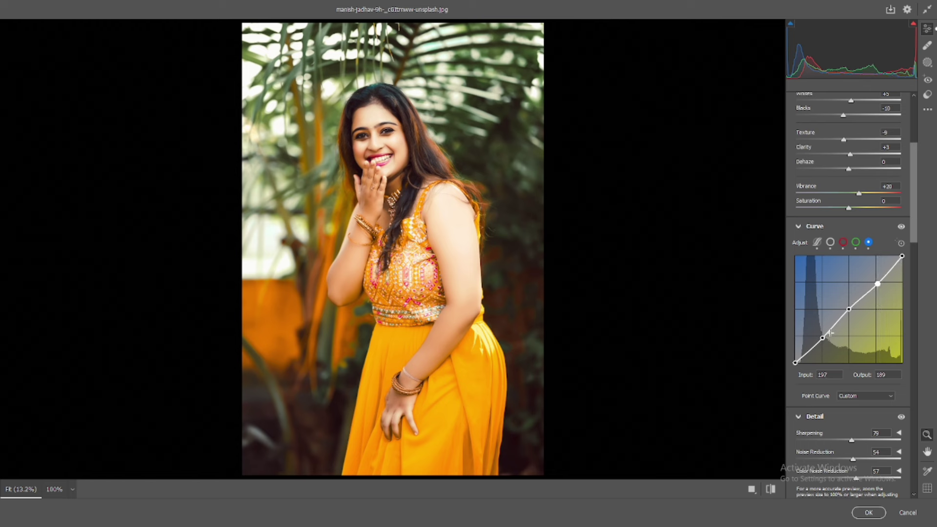
drag(822, 338, 822, 334)
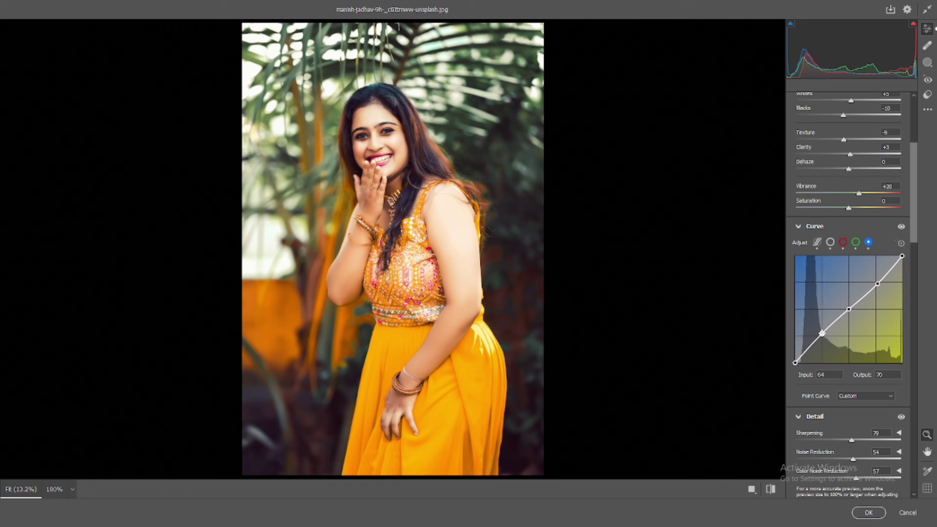
drag(877, 283, 878, 285)
drag(822, 334, 820, 336)
Lower Blues and Purples saturation in HSL, after trying and undoing a Greens desaturation.
scroll(843, 256, up, 2)
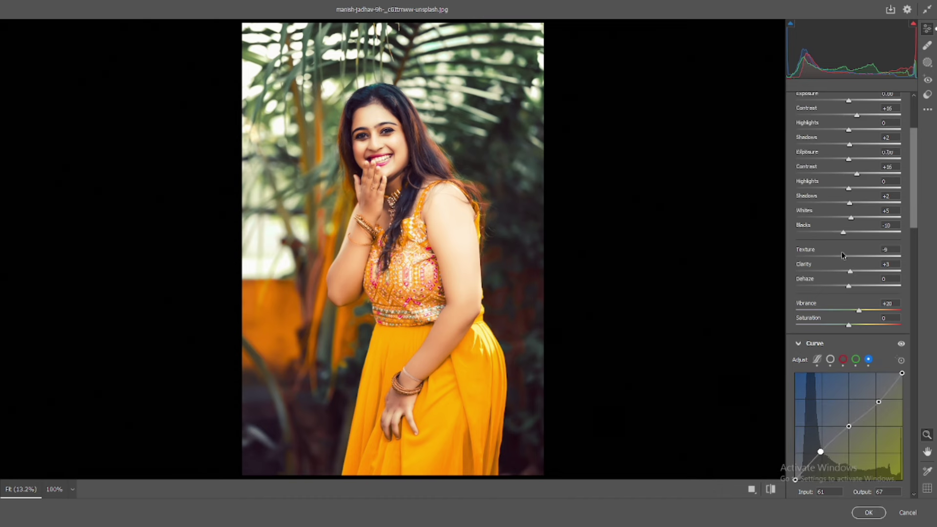
scroll(841, 249, down, 3)
scroll(841, 249, down, 1)
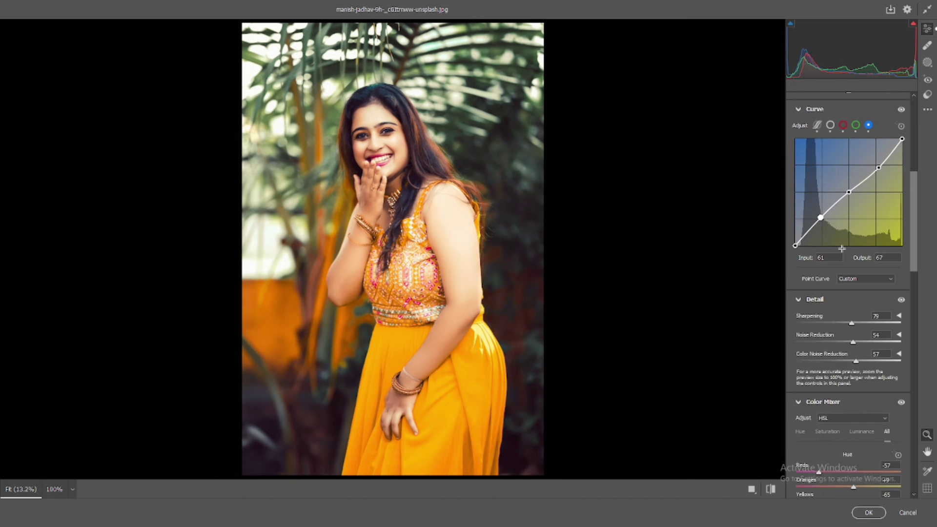
scroll(841, 250, up, 2)
scroll(842, 249, up, 1)
scroll(842, 250, up, 2)
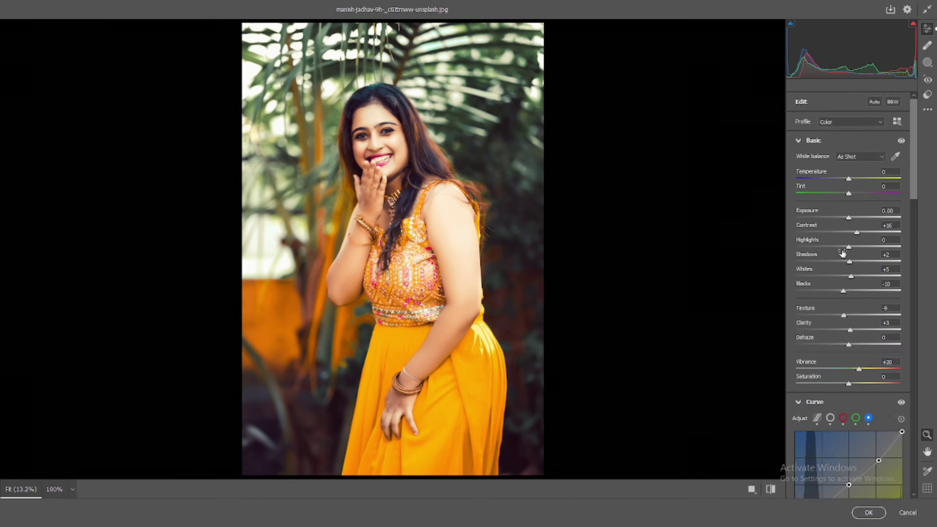
scroll(842, 252, down, 3)
scroll(842, 253, down, 3)
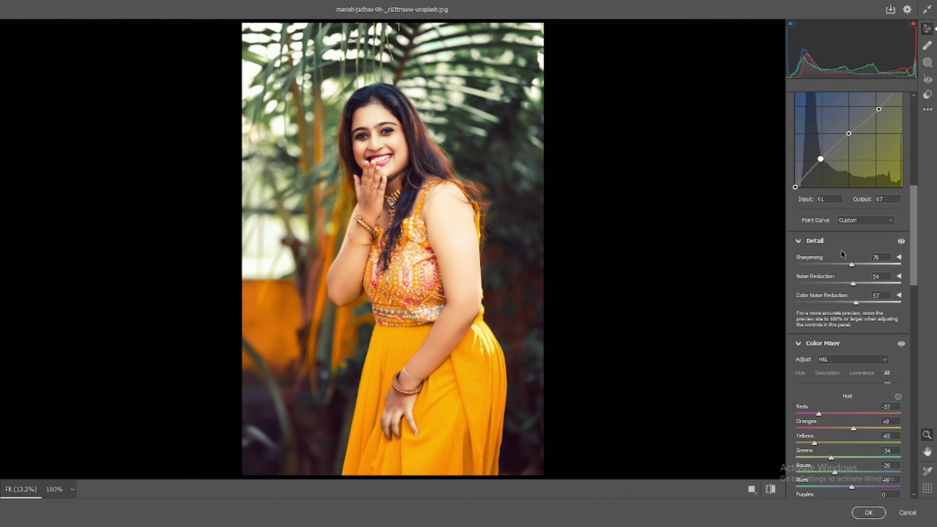
scroll(842, 256, down, 3)
scroll(831, 284, down, 1)
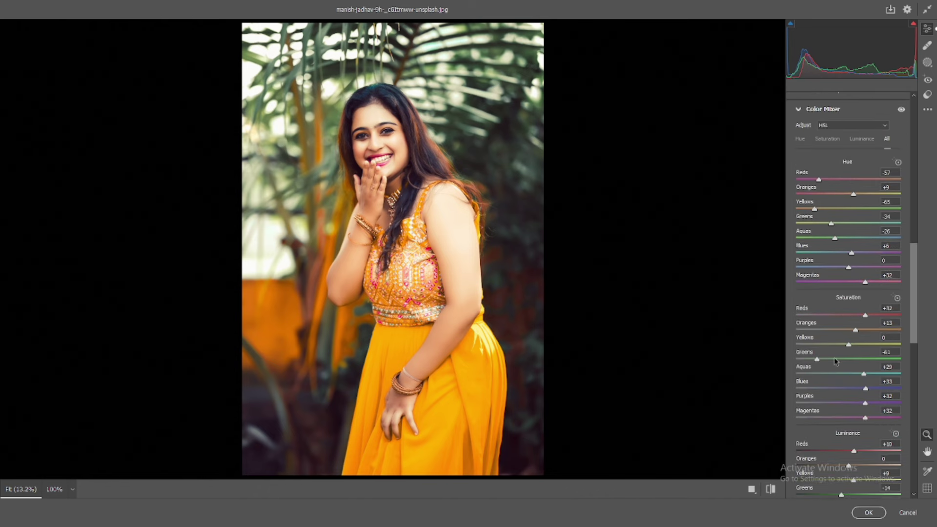
scroll(840, 355, down, 1)
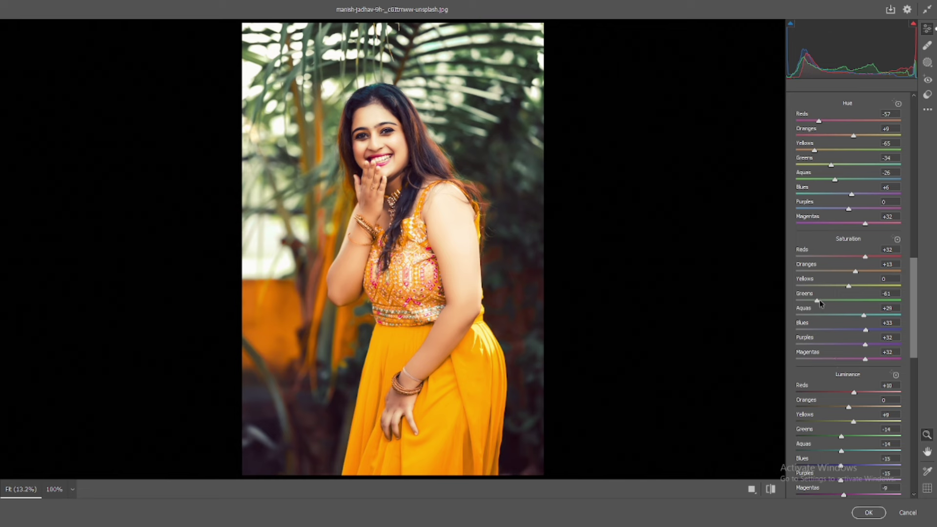
drag(817, 301, 801, 301)
key(ctrl+z)
mouse_move(865, 330)
mouse_down()
mouse_move(819, 331)
mouse_move(816, 345)
mouse_up()
mouse_move(863, 315)
mouse_down()
mouse_move(814, 316)
mouse_move(864, 317)
mouse_up()
Nudge the white-balance Tint toward green to -6, keeping Temperature at 0.
scroll(842, 361, up, 5)
scroll(840, 339, up, 5)
scroll(854, 220, up, 5)
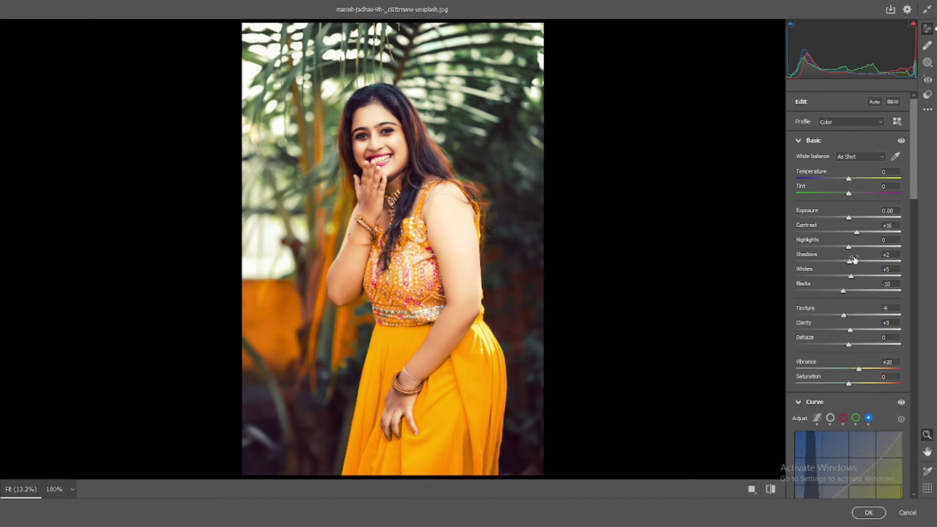
drag(848, 194, 849, 182)
In Color Grading, try adjusting the Midtones hue.
scroll(851, 210, down, 5)
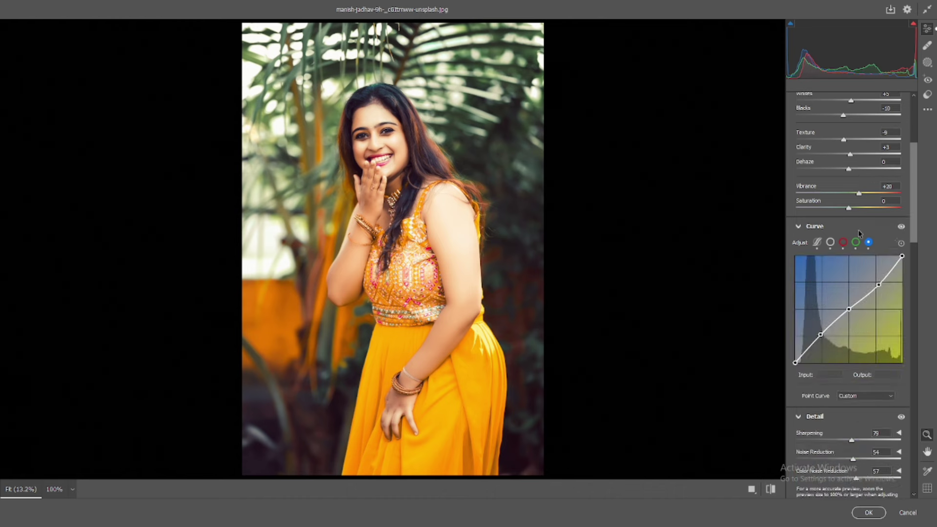
scroll(858, 230, down, 5)
scroll(854, 253, down, 5)
scroll(849, 273, down, 5)
scroll(847, 283, down, 3)
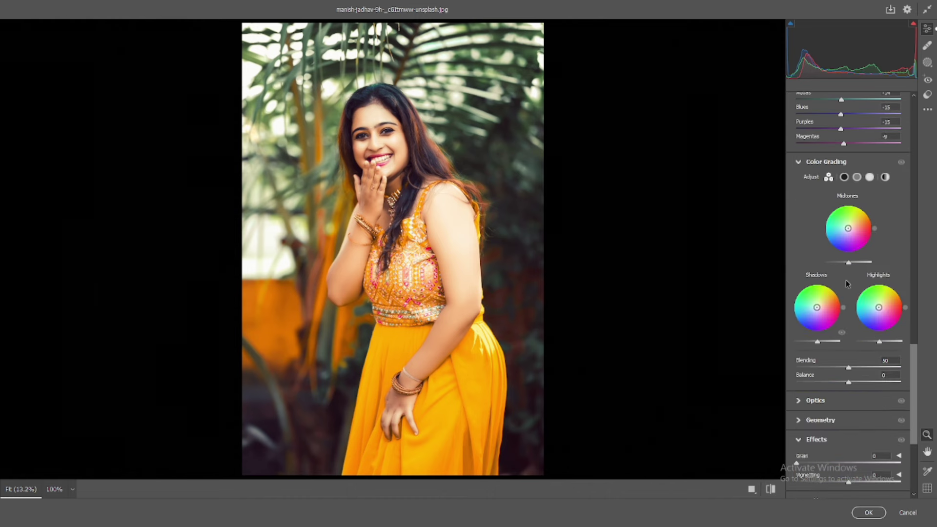
scroll(844, 283, up, 2)
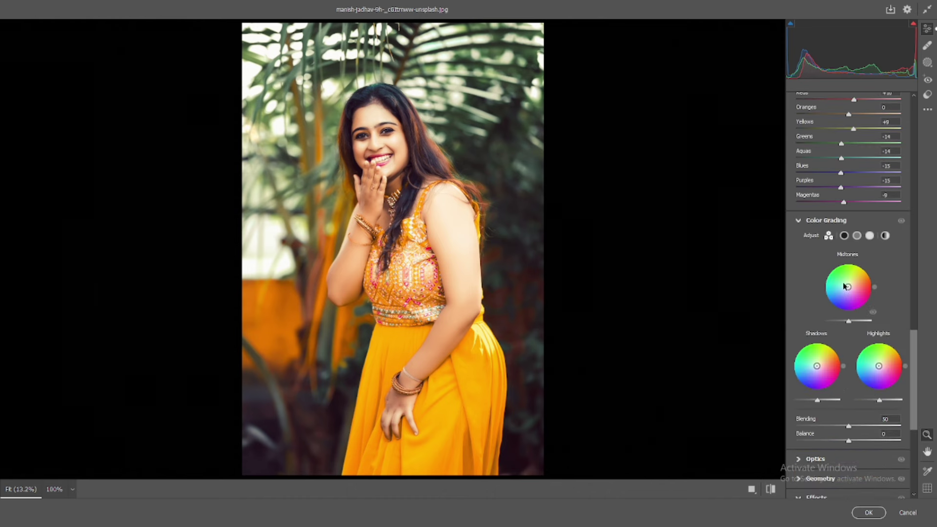
click(858, 237)
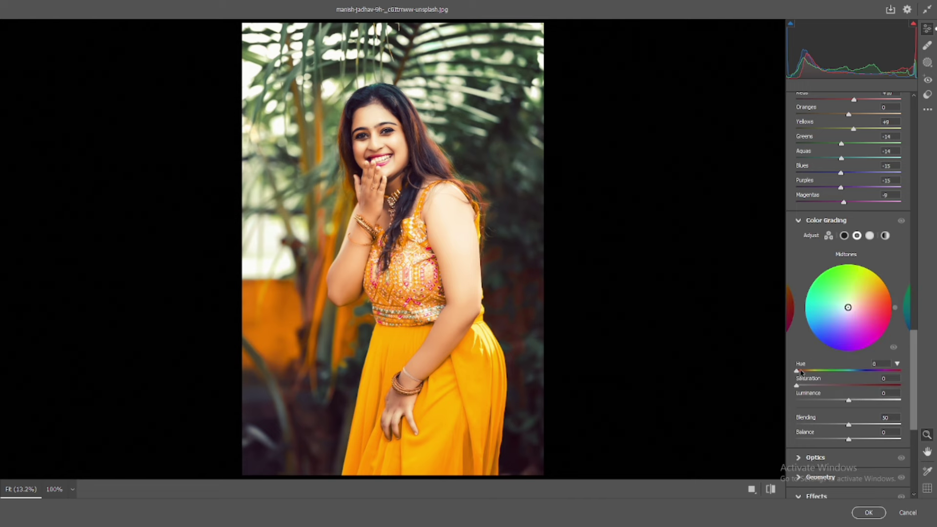
mouse_move(797, 371)
mouse_down()
mouse_move(812, 371)
mouse_move(804, 386)
mouse_up()
Give the Shadows a faint green tint: Hue 146, Saturation 7.
click(843, 236)
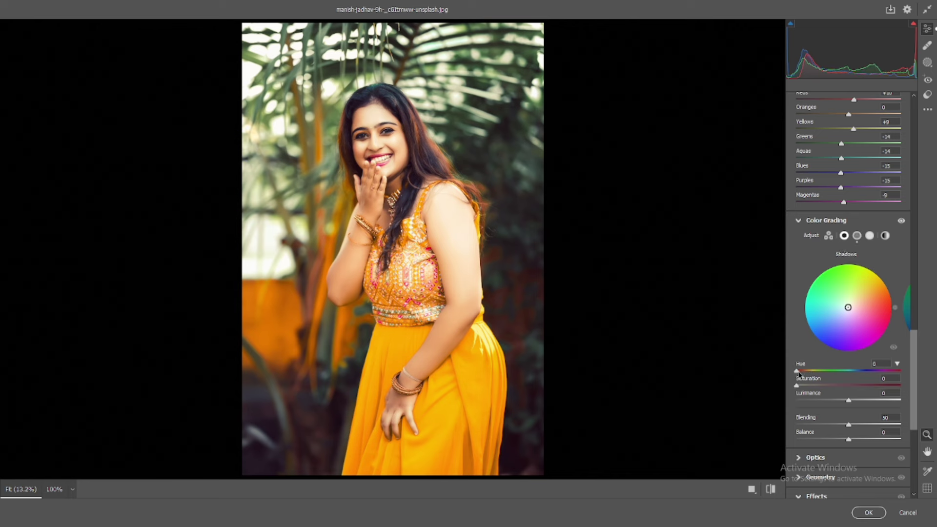
drag(799, 371, 839, 371)
drag(796, 386, 812, 389)
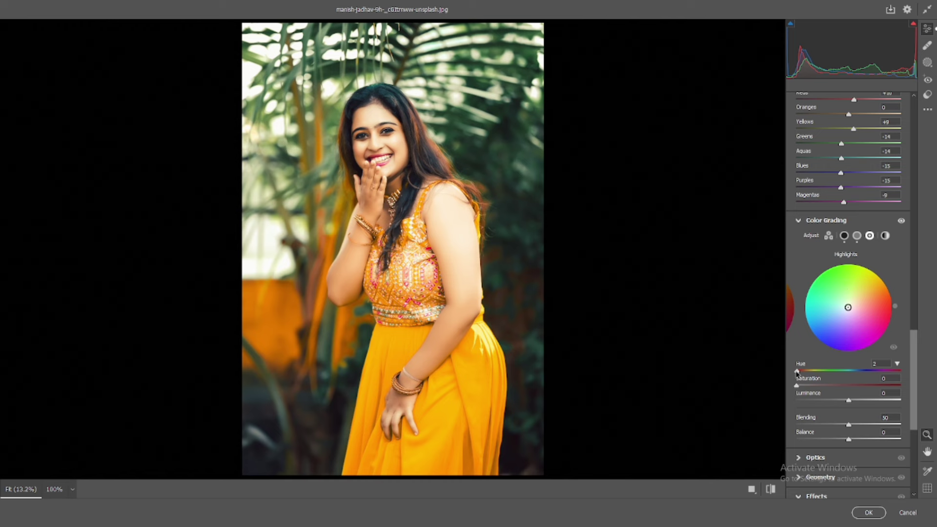
Give the Highlights a warm yellow-orange tint: Hue 34, Saturation 14.
drag(797, 372, 811, 388)
drag(801, 371, 807, 371)
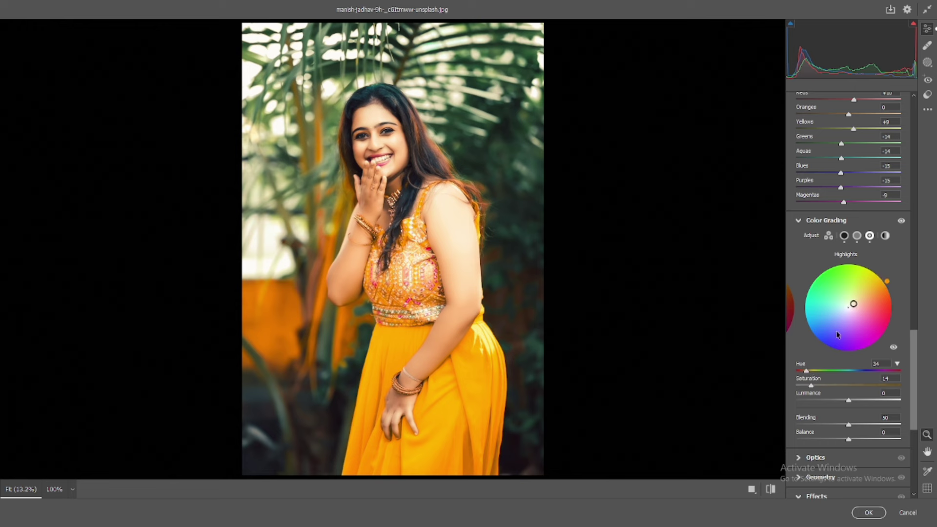
scroll(831, 314, up, 5)
Inspect the face at 100% zoom, then return to the fitted view.
scroll(831, 314, up, 5)
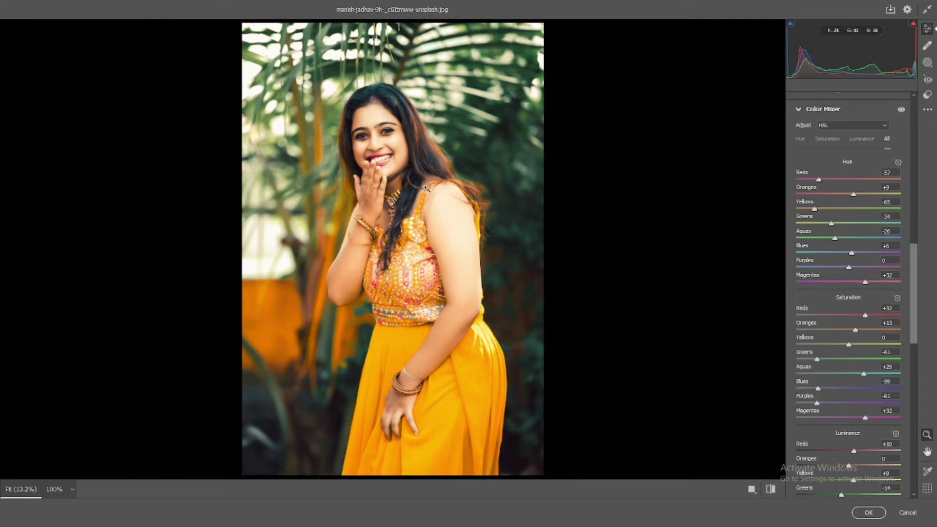
click(400, 155)
key(h)
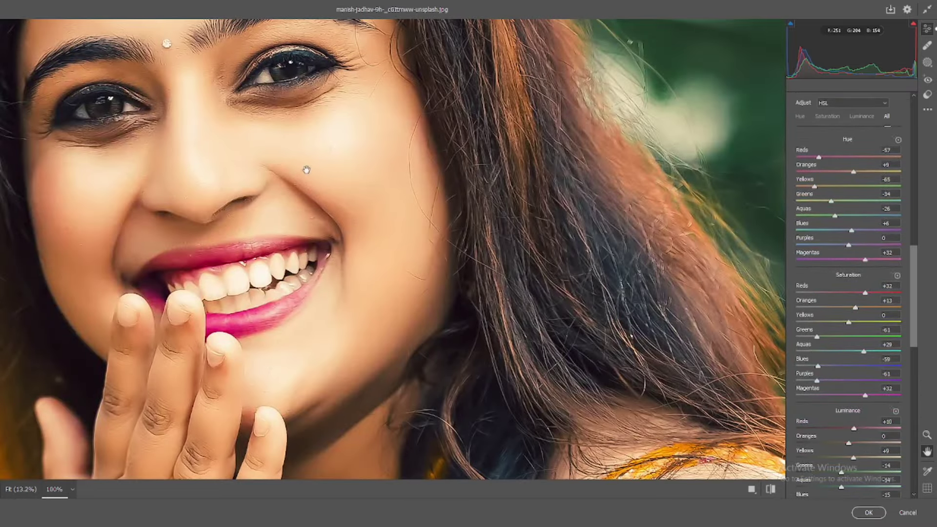
drag(310, 168, 500, 223)
click(494, 226)
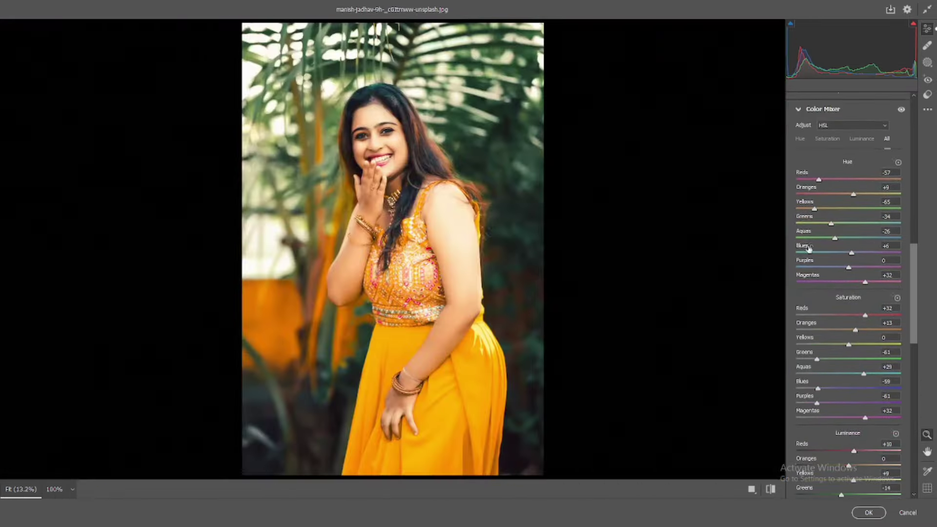
Lift the RGB Point Curve black endpoint to about output 17 to fade shadows.
scroll(854, 246, down, 2)
scroll(853, 246, up, 5)
scroll(830, 244, up, 3)
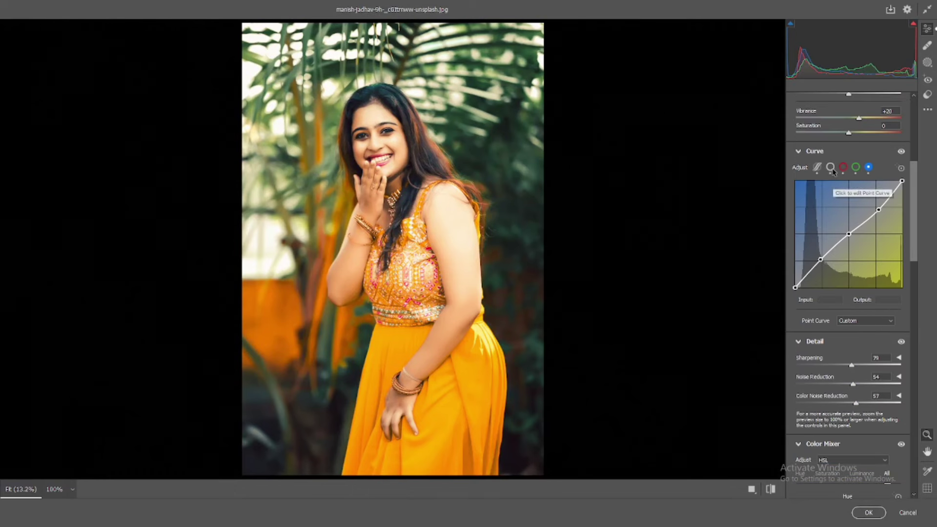
click(795, 282)
drag(796, 282, 805, 271)
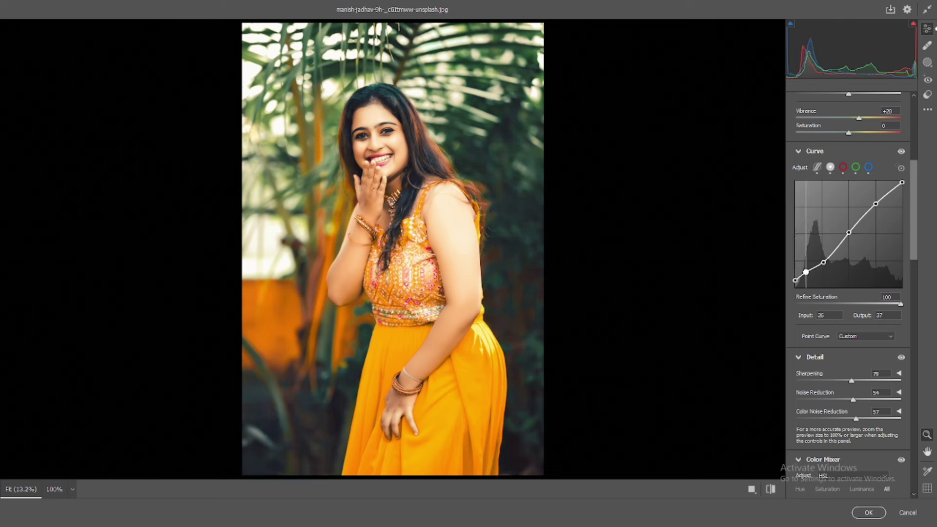
key(ctrl+z)
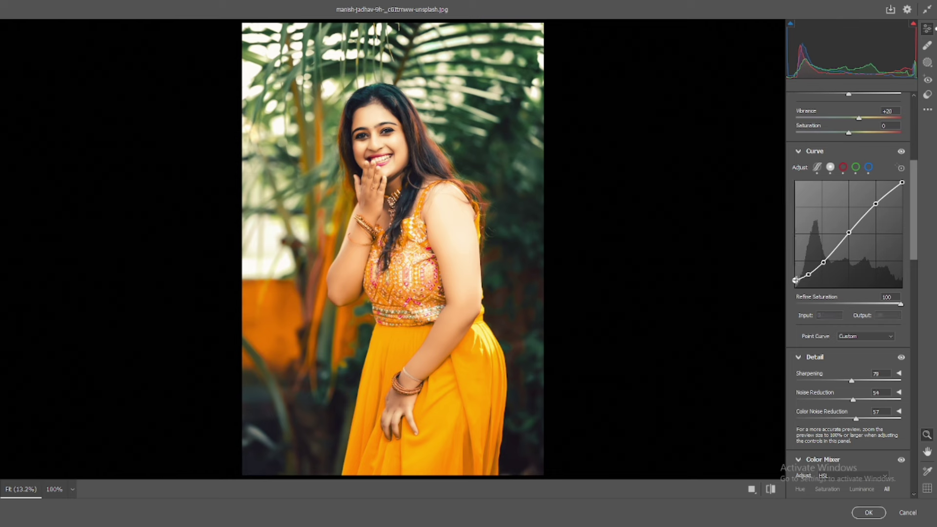
Apply the grade, then raise the second portrait's Shadows to +30 and commit it.
click(868, 512)
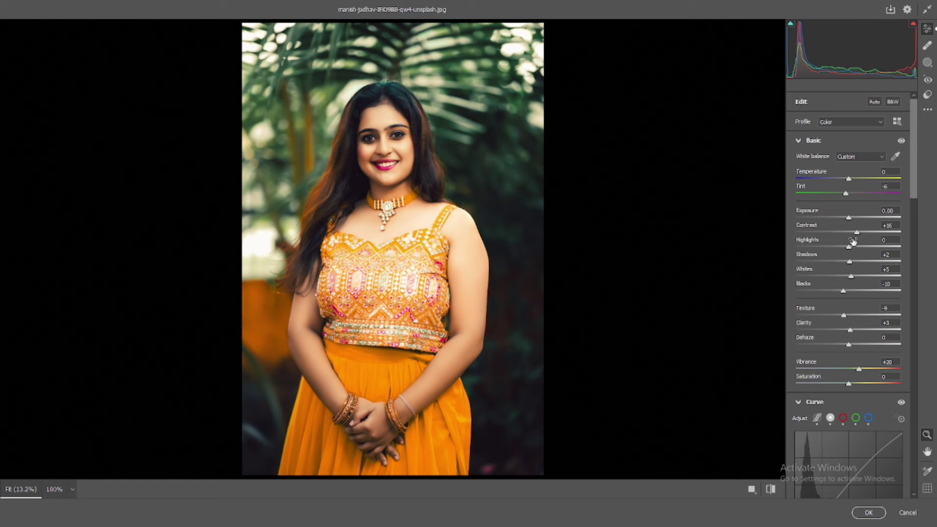
drag(849, 262, 866, 264)
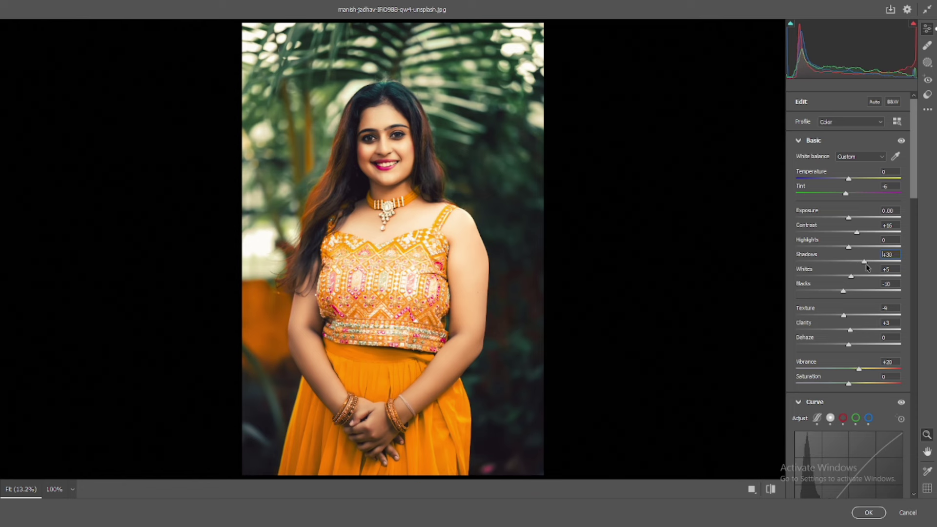
mouse_move(849, 463)
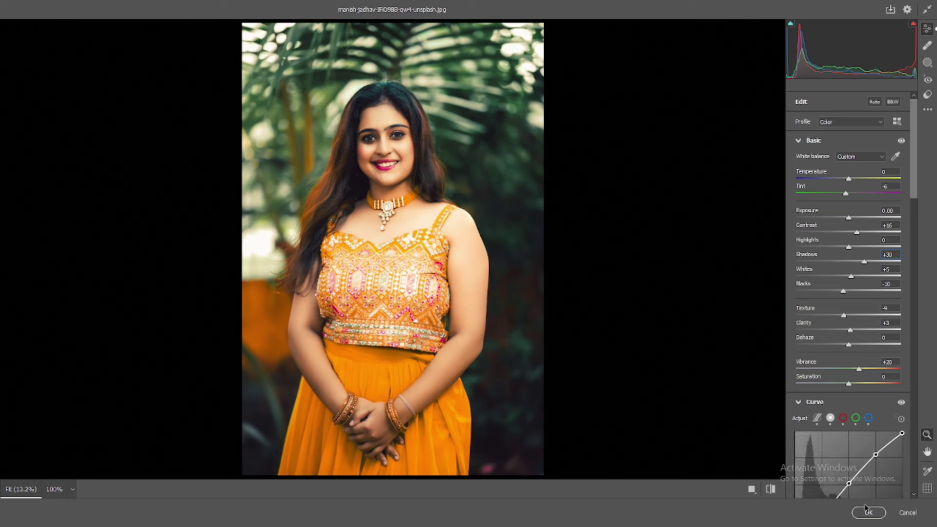
click(867, 512)
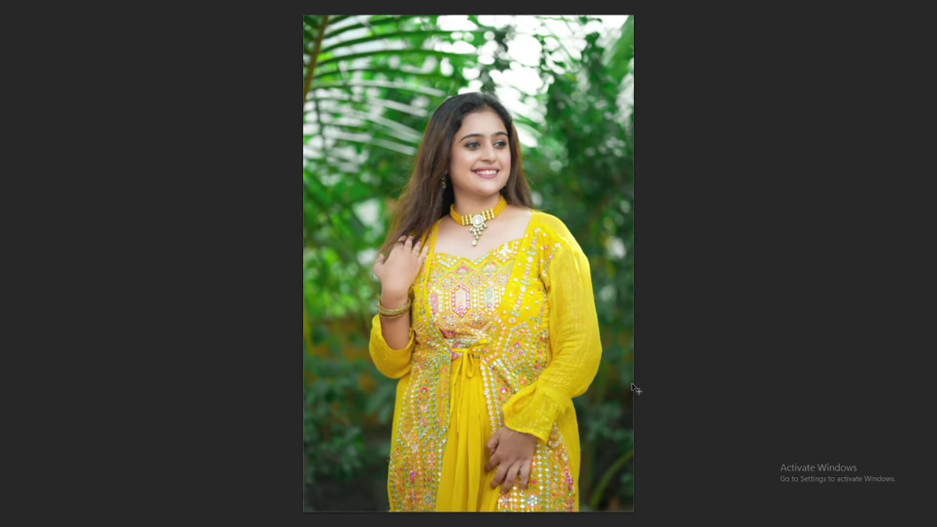
Reapply the Camera Raw grade to the third portrait with Shadows at +11.
key(ctrl+shift+a)
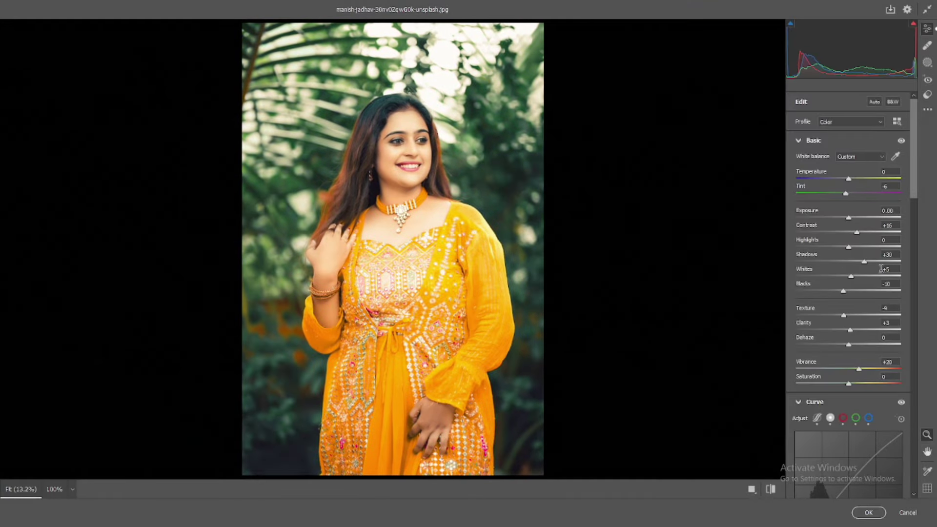
drag(861, 263, 857, 263)
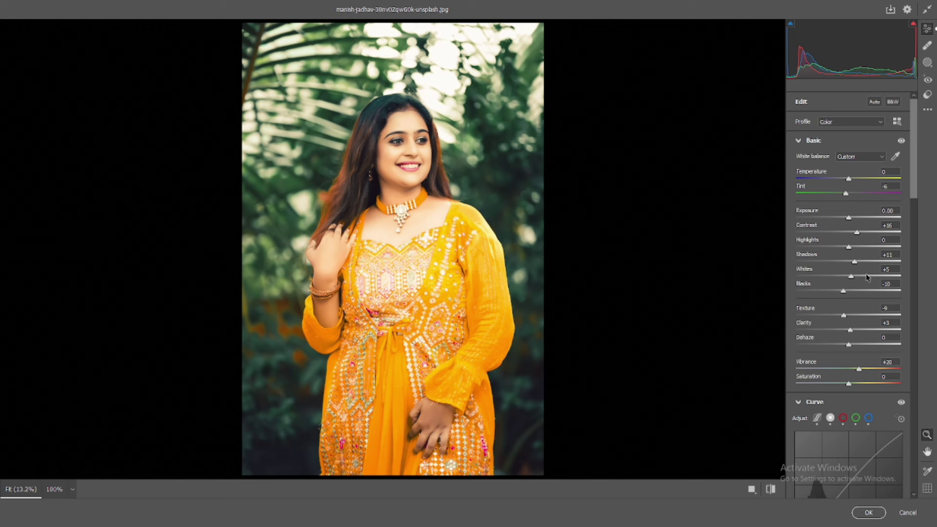
scroll(866, 275, down, 5)
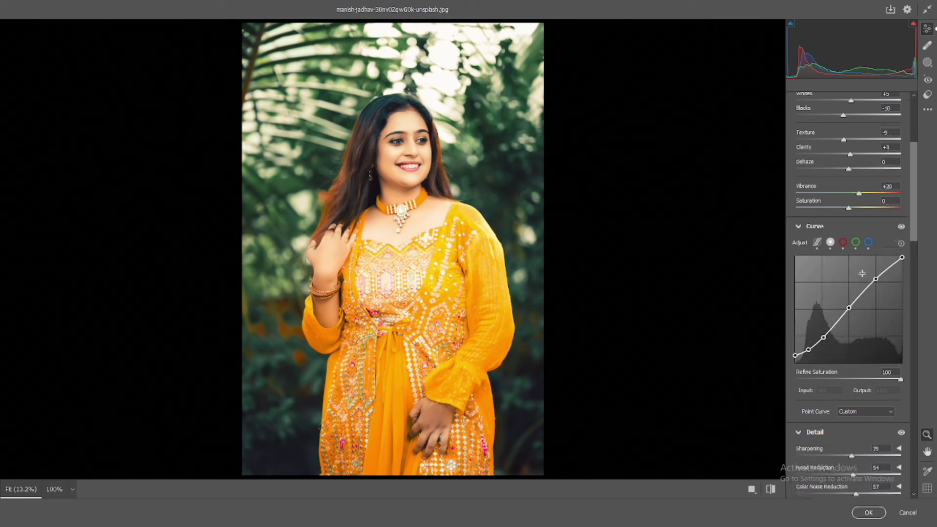
scroll(865, 281, down, 5)
scroll(862, 286, down, 5)
scroll(861, 289, down, 5)
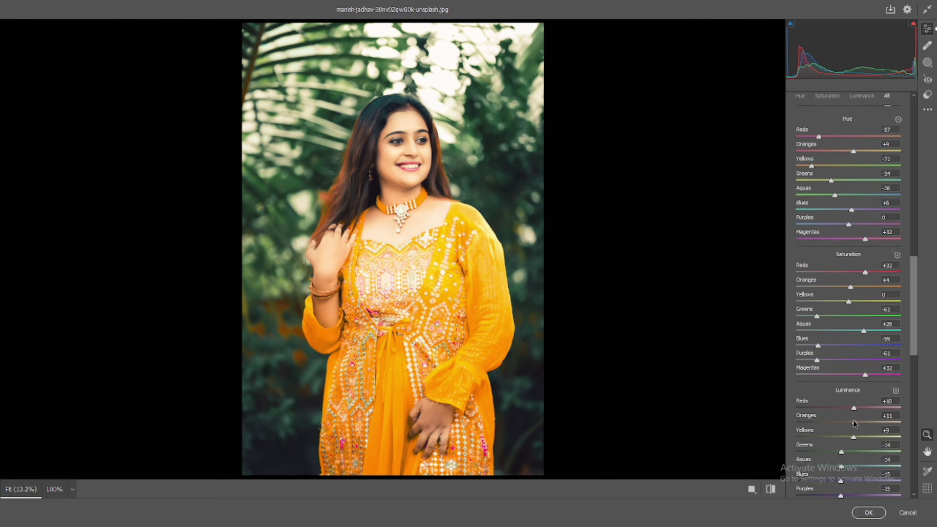
Raise Oranges luminance, reset Yellows saturation to 0, and apply the grade.
click(849, 422)
click(850, 434)
scroll(853, 381, up, 3)
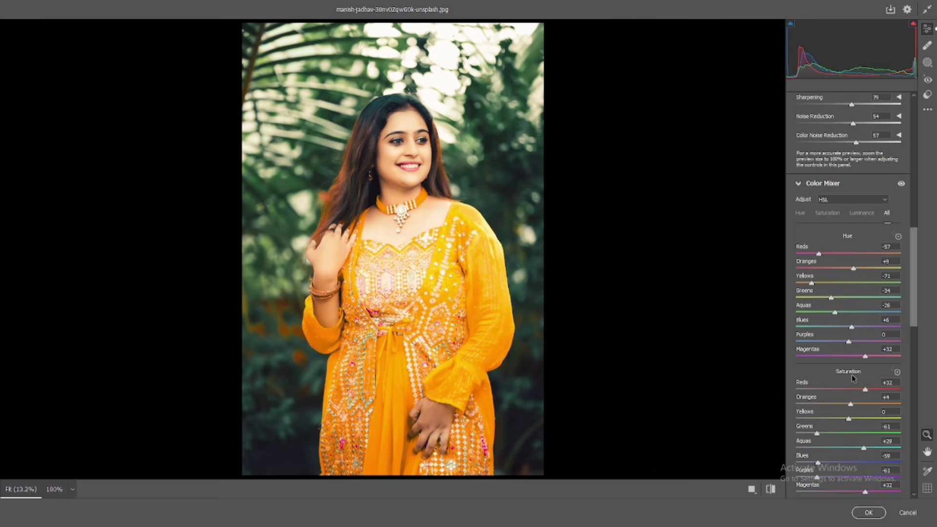
double_click(849, 418)
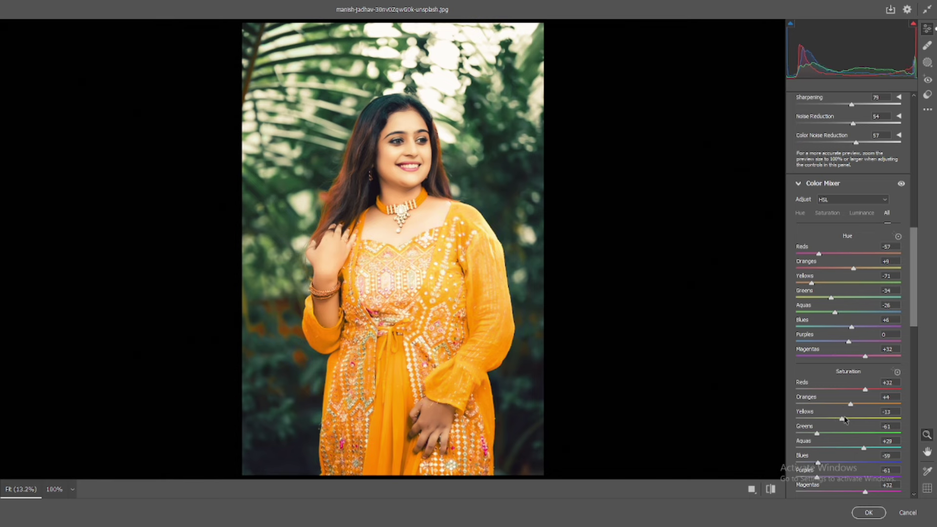
click(868, 512)
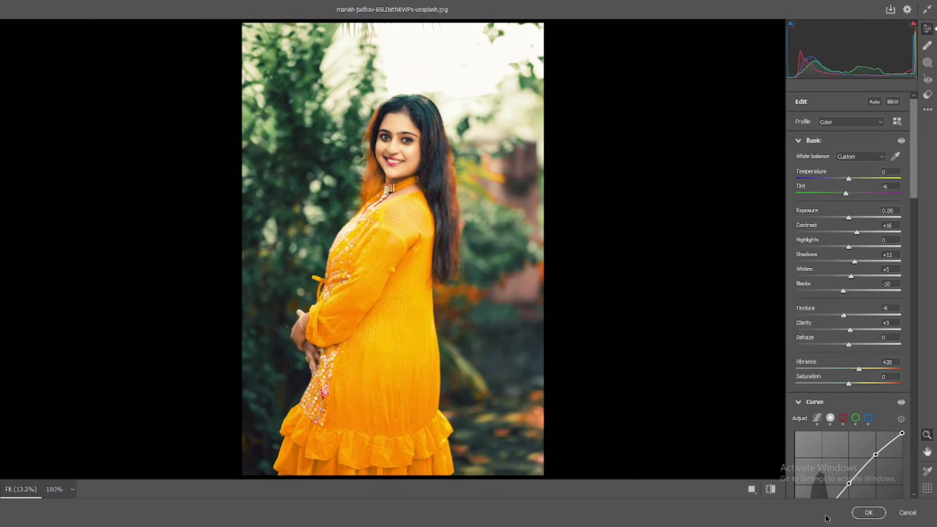
Commit the warm orange grade to the side-pose and palm-backdrop portraits.
click(877, 514)
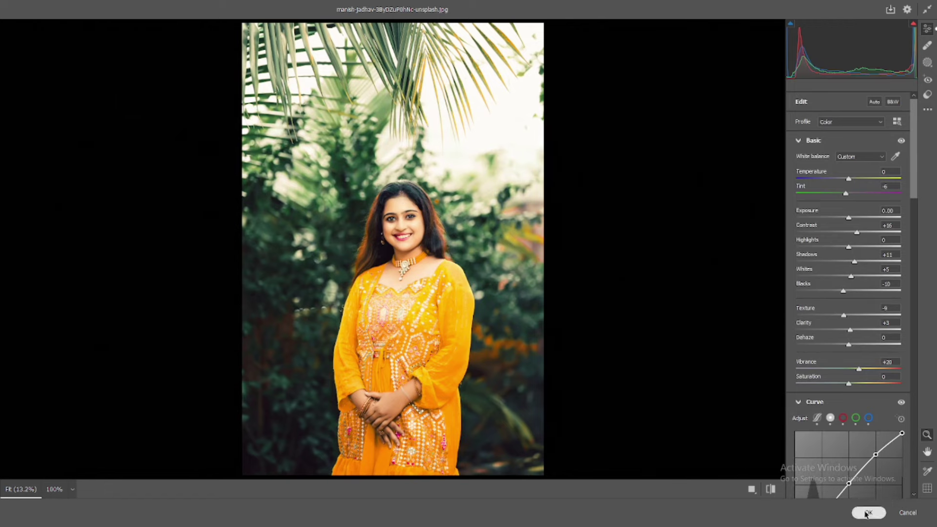
click(867, 512)
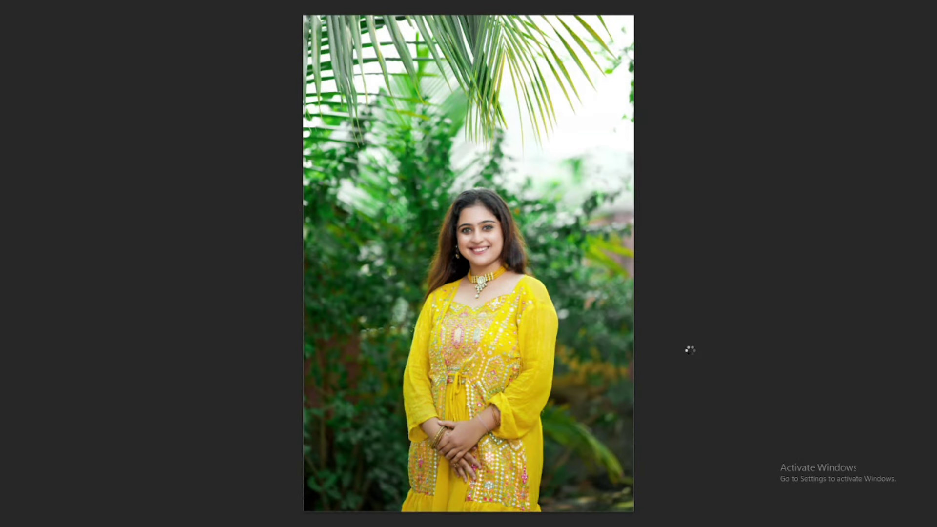